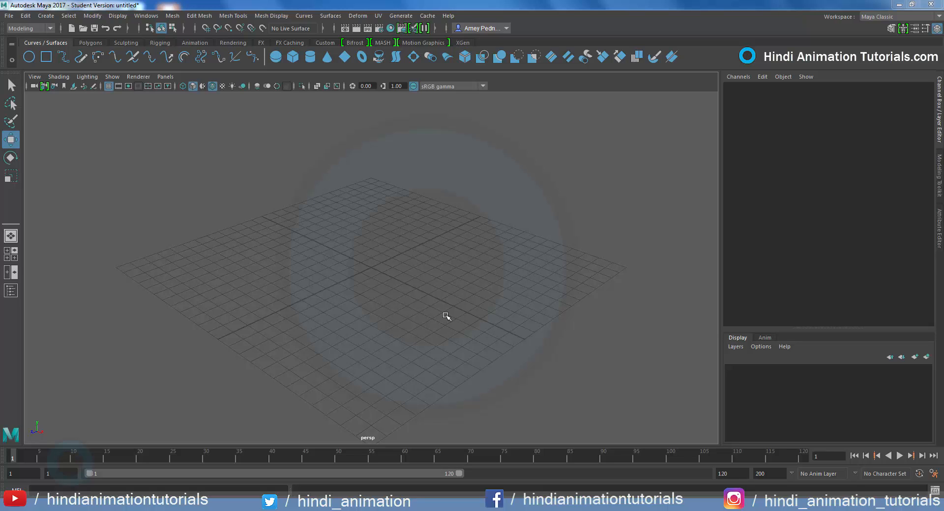
# Create a polygon sphere at the centre of the grid
pyautogui.press('q')
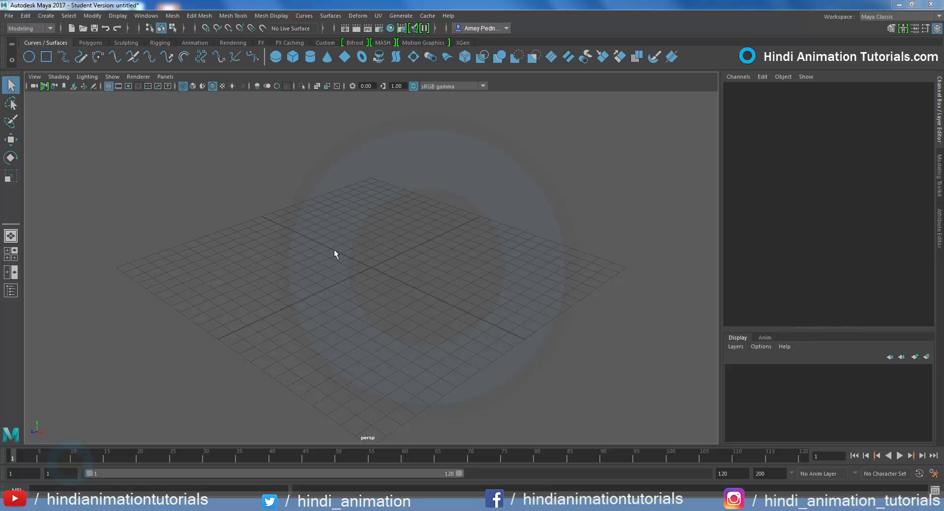
pyautogui.click(45, 15)
pyautogui.moveTo(56, 51)
pyautogui.click(185, 60)
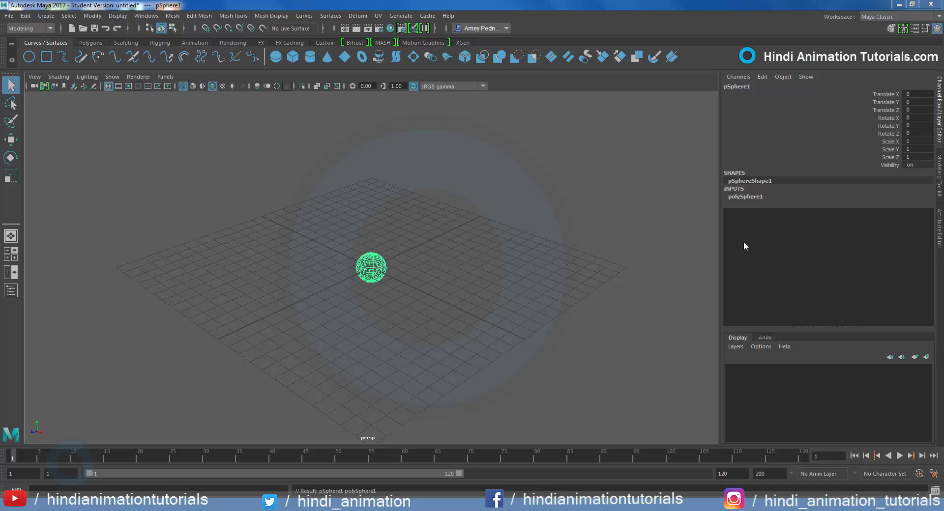
# Set the polygon sphere's radius to 3.6 and display the viewport with Smooth Shade All
pyautogui.click(745, 197)
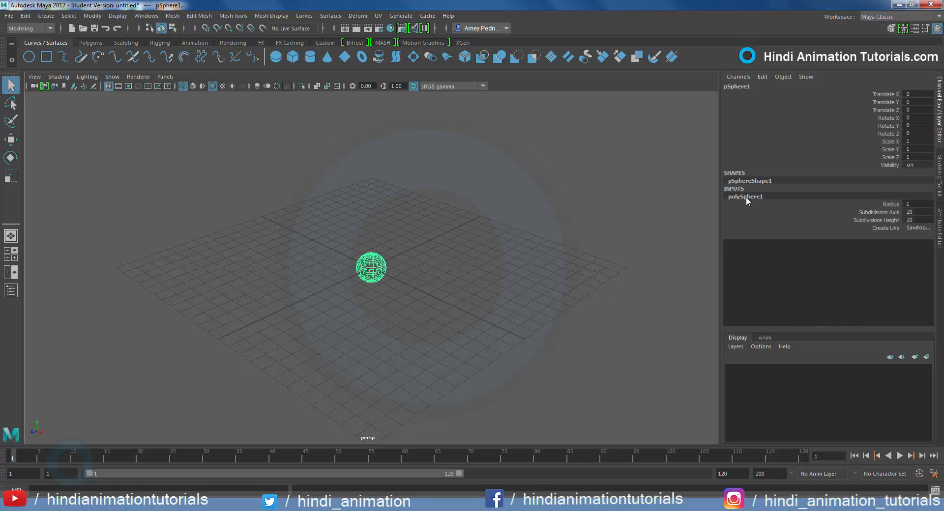
pyautogui.click(880, 205)
pyautogui.moveTo(501, 289); pyautogui.dragTo(512, 289, button='middle')
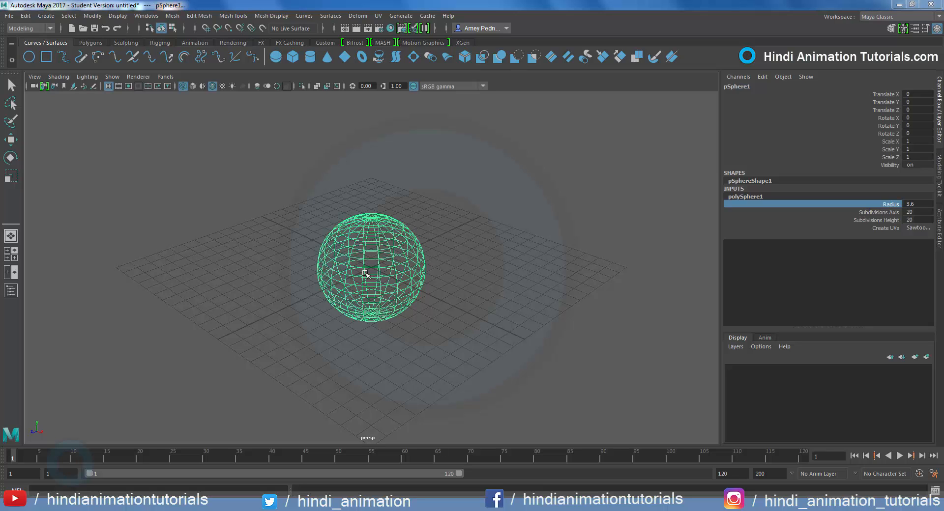
pyautogui.click(59, 77)
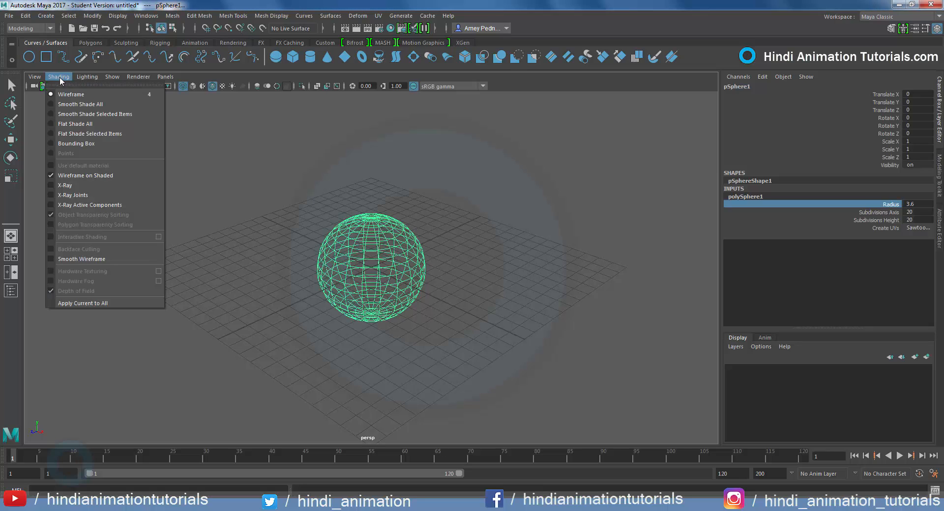
pyautogui.click(59, 104)
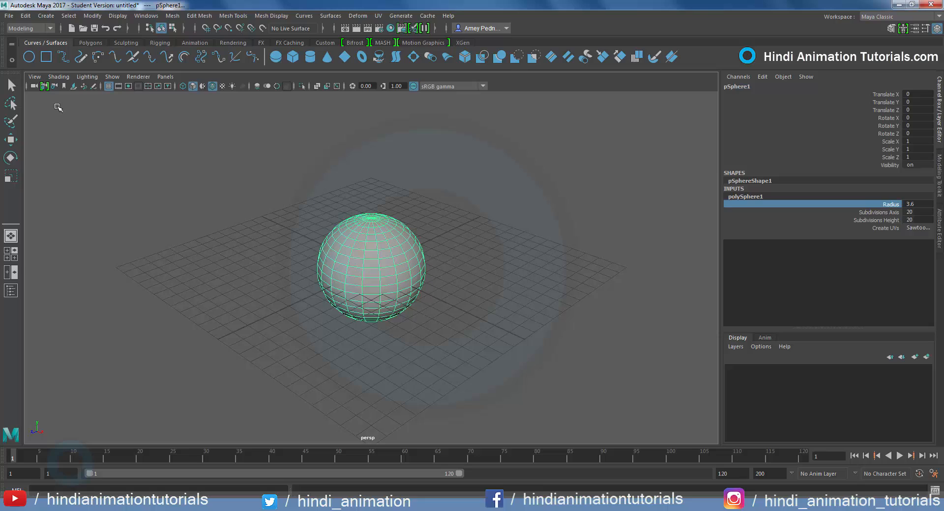
# Move the sphere with the Move tool to about X -0.749, Y 1.548 and Z -1.76
pyautogui.click(11, 141)
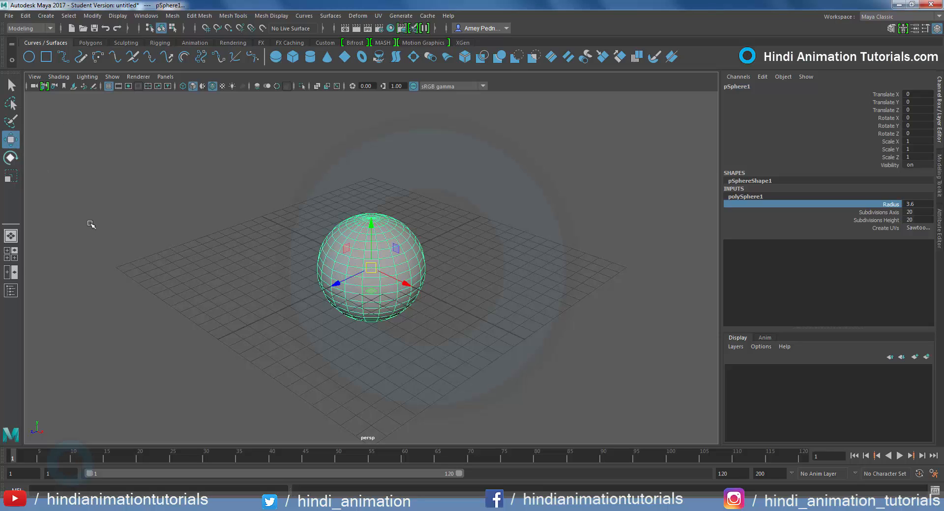
pyautogui.click(386, 289)
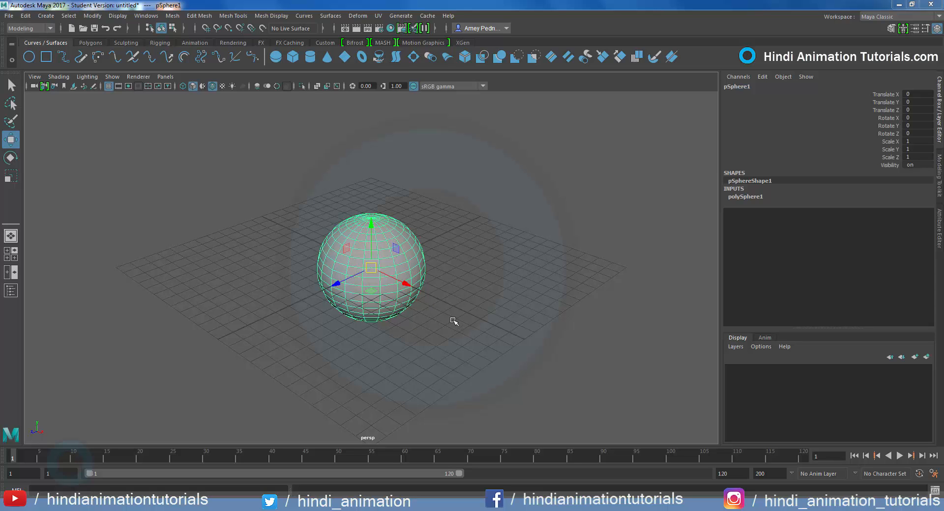
pyautogui.keyDown('alt'); pyautogui.moveTo(453, 310); pyautogui.dragTo(459, 310); pyautogui.keyUp('alt')
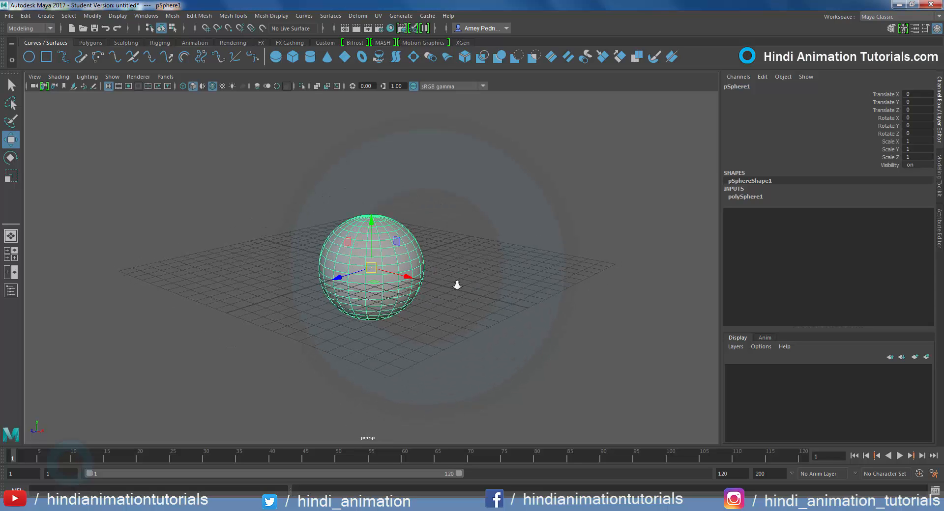
pyautogui.keyDown('alt'); pyautogui.moveTo(455, 274); pyautogui.dragTo(512, 430, button='right'); pyautogui.keyUp('alt')
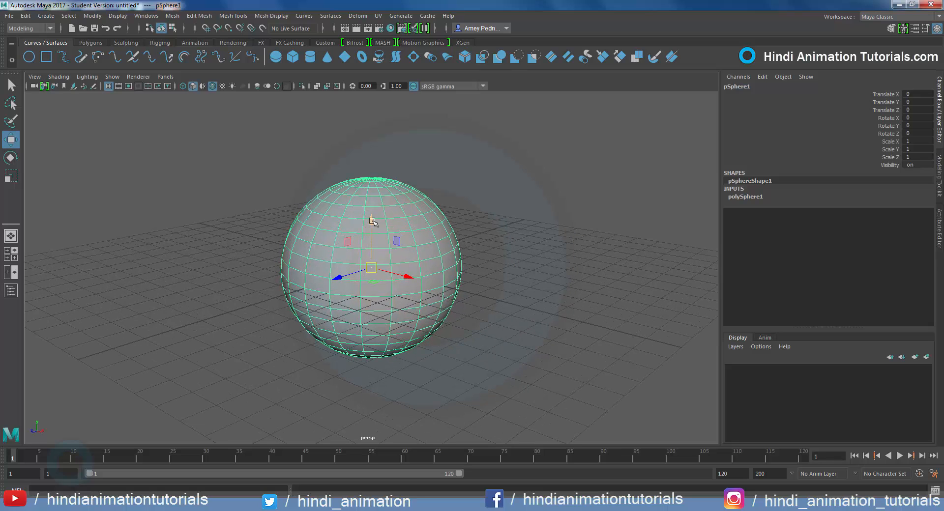
pyautogui.moveTo(371, 230); pyautogui.dragTo(370, 147)
pyautogui.moveTo(408, 240)
pyautogui.mouseDown()
pyautogui.moveTo(512, 273)
pyautogui.moveTo(346, 212)
pyautogui.moveTo(507, 274)
pyautogui.moveTo(494, 258)
pyautogui.moveTo(396, 236)
pyautogui.mouseUp()
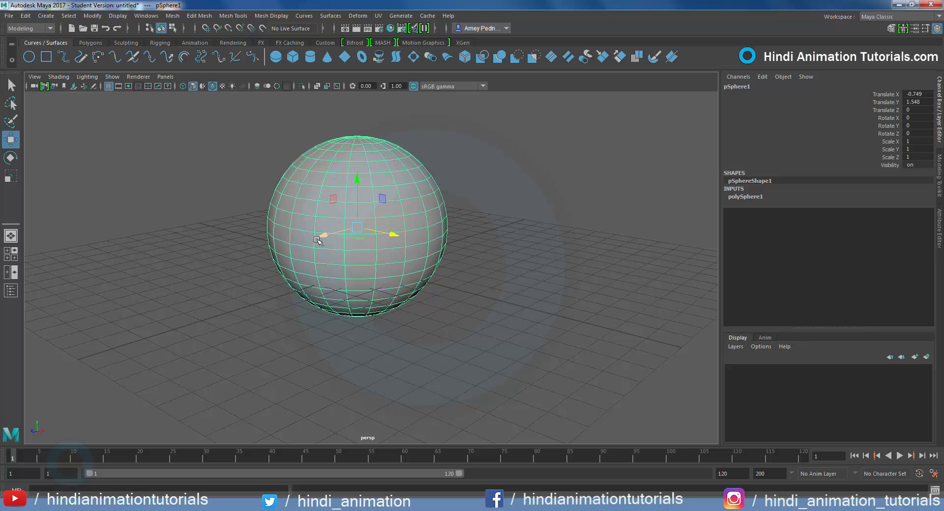
pyautogui.moveTo(318, 240); pyautogui.dragTo(366, 259)
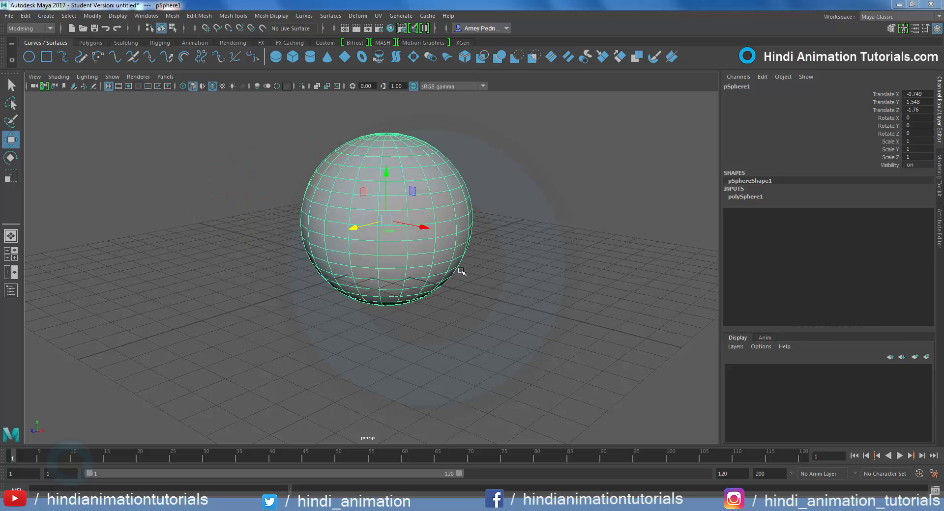
pyautogui.keyDown('alt'); pyautogui.moveTo(466, 249); pyautogui.dragTo(465, 282, button='middle'); pyautogui.keyUp('alt')
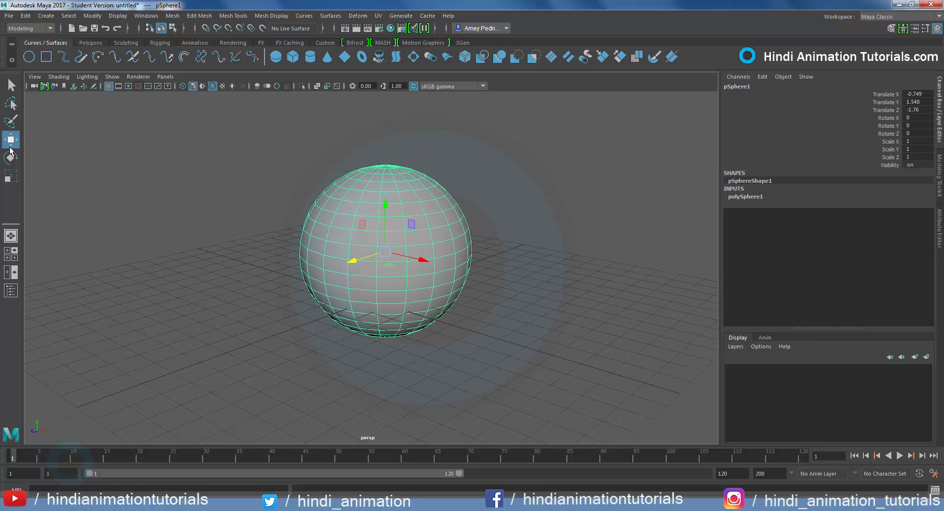
# Try rotating the sphere about its axes with the Rotate tool and reset its X, Y and Z rotation to 0
pyautogui.press('e')
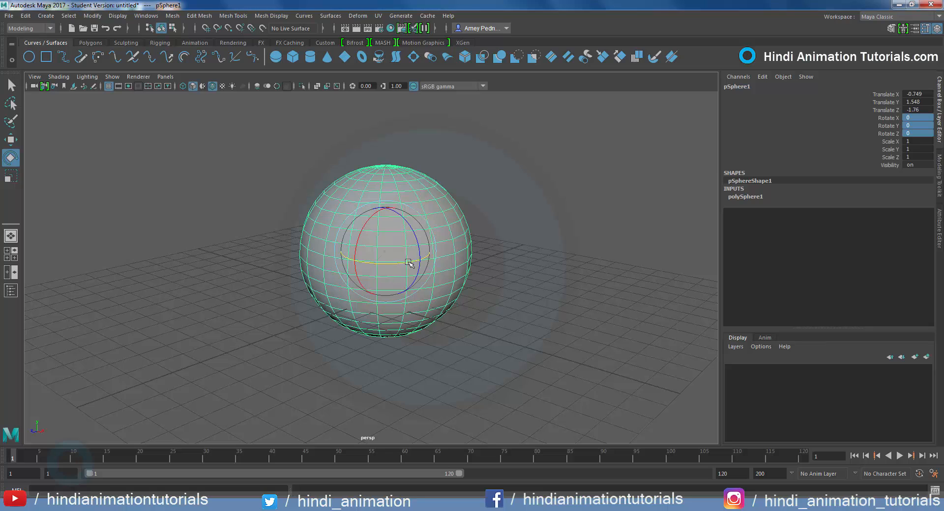
pyautogui.moveTo(347, 258); pyautogui.dragTo(291, 236)
pyautogui.moveTo(354, 221); pyautogui.dragTo(418, 275)
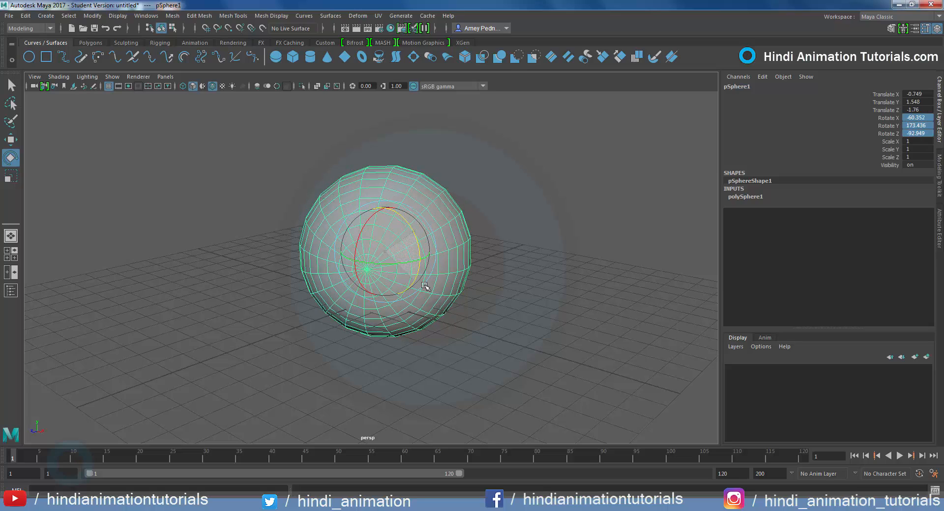
pyautogui.click(925, 117)
pyautogui.write('0')
pyautogui.press('Return')
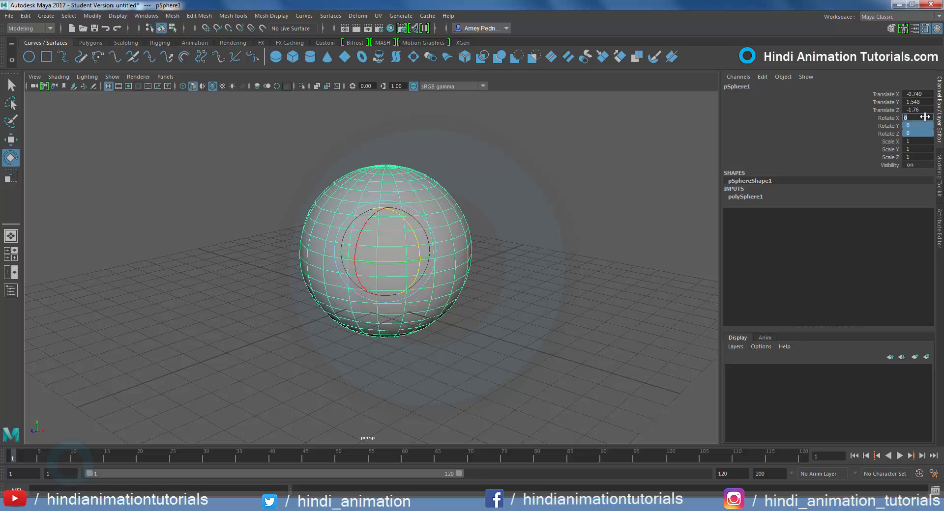
# Try scaling the sphere separately along the Y, X and Z axes with the Scale tool
pyautogui.click(11, 177)
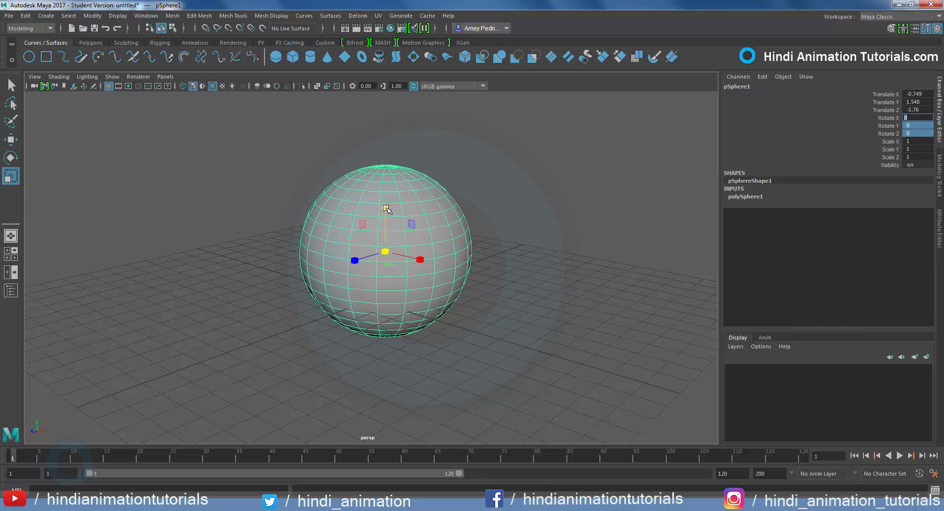
pyautogui.moveTo(385, 208)
pyautogui.mouseDown()
pyautogui.moveTo(390, 154)
pyautogui.moveTo(385, 216)
pyautogui.mouseUp()
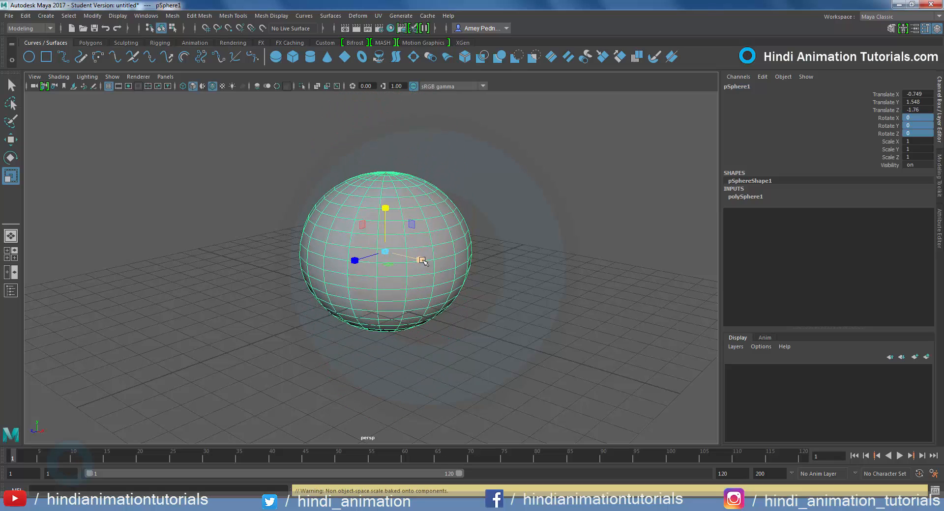
pyautogui.moveTo(421, 263); pyautogui.dragTo(489, 293)
pyautogui.moveTo(350, 263); pyautogui.dragTo(310, 289)
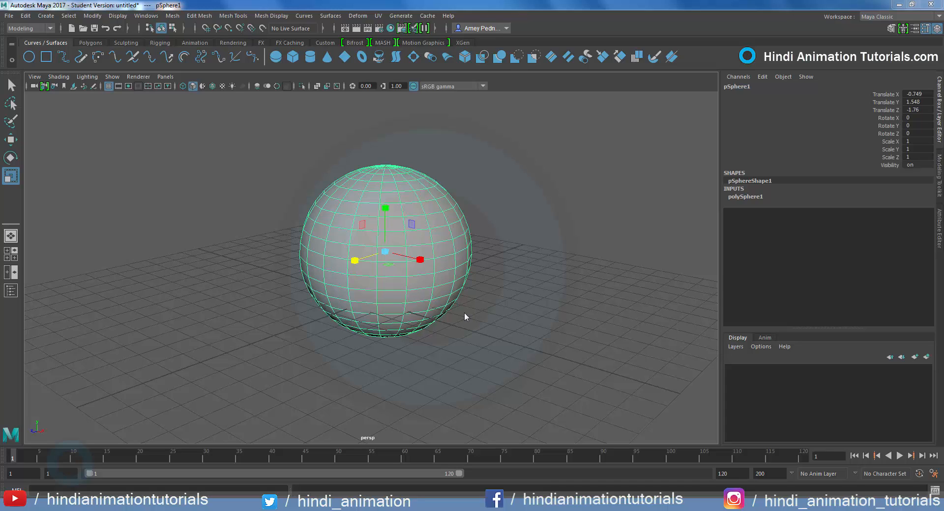
# Enlarge and shrink the on-screen size of the Scale tool's manipulator on the sphere, finishing with it enlarged
pyautogui.press('=')
pyautogui.press('=')
pyautogui.press('=')
pyautogui.press('-')
pyautogui.press('-')
pyautogui.press('-')
pyautogui.press('-')
pyautogui.press('-')
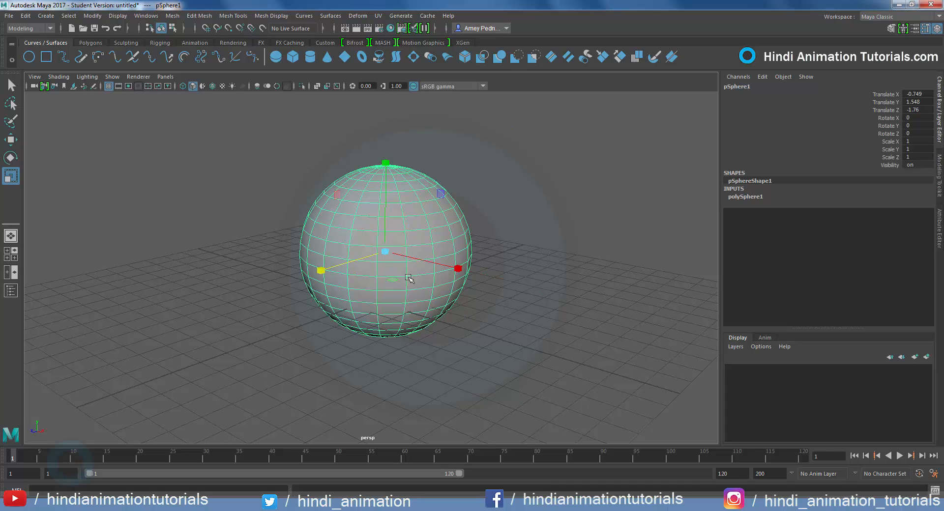
pyautogui.press('=')
pyautogui.press('=')
pyautogui.press('=')
# Switch to the Move tool and vary the display size of its manipulator on the sphere
pyautogui.press('w')
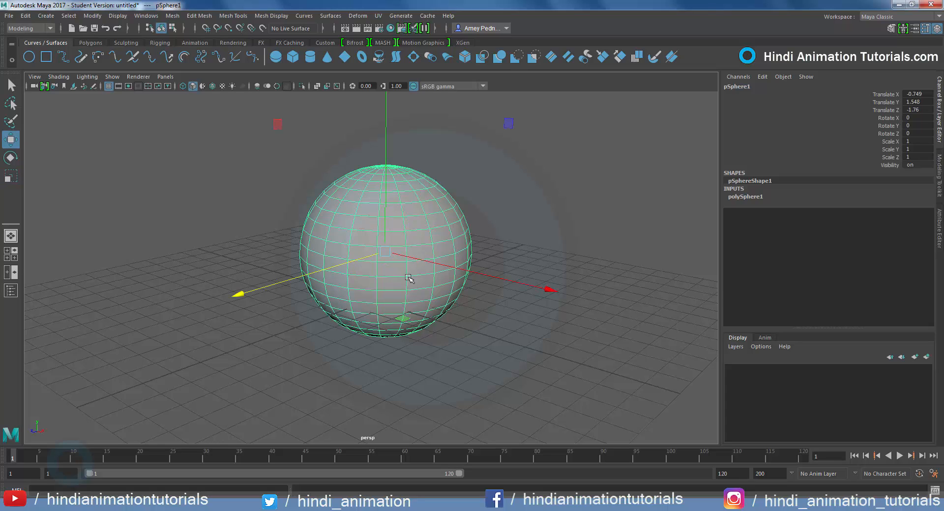
pyautogui.press('=')
pyautogui.press('=')
pyautogui.press('-')
pyautogui.press('-')
pyautogui.press('-')
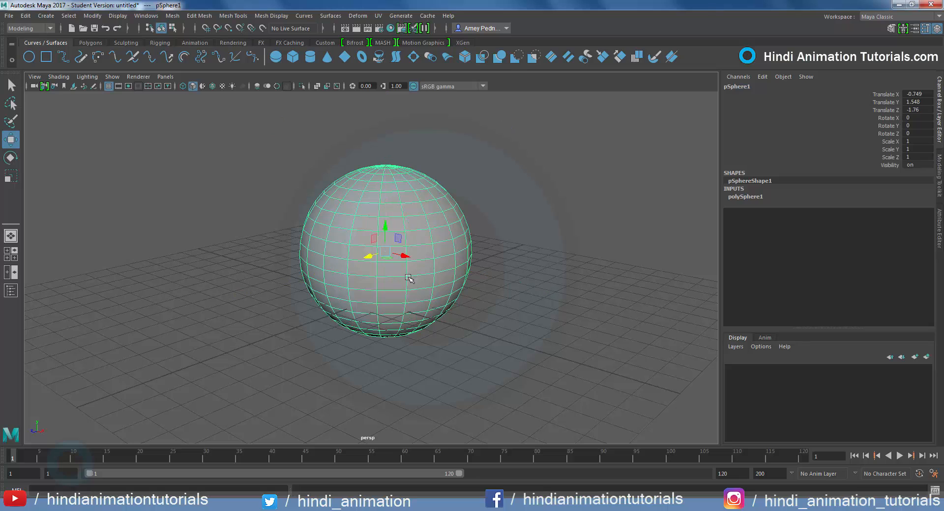
pyautogui.press('=')
pyautogui.press('=')
# Resize the Rotate tool's manipulator until it is slightly larger than the sphere, and return to the Move tool
pyautogui.press('e')
pyautogui.press('=')
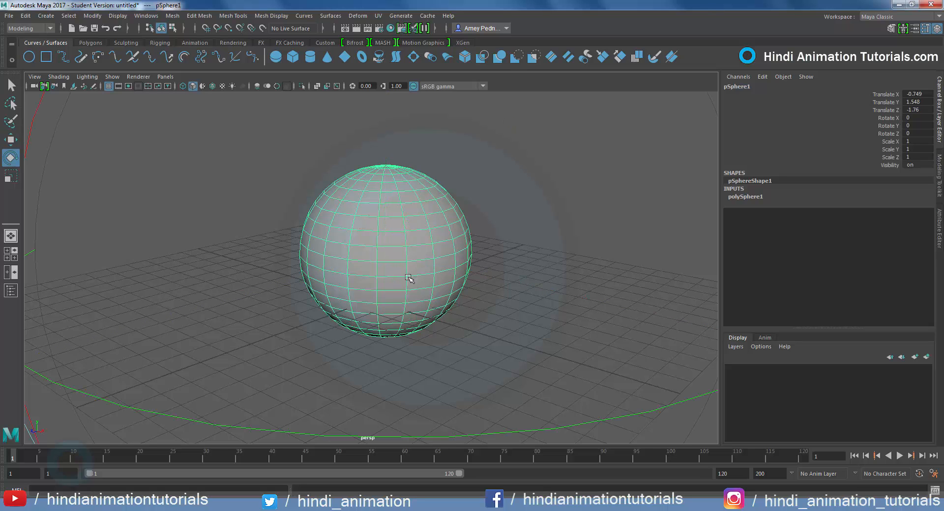
pyautogui.press('-')
pyautogui.press('-')
pyautogui.press('-')
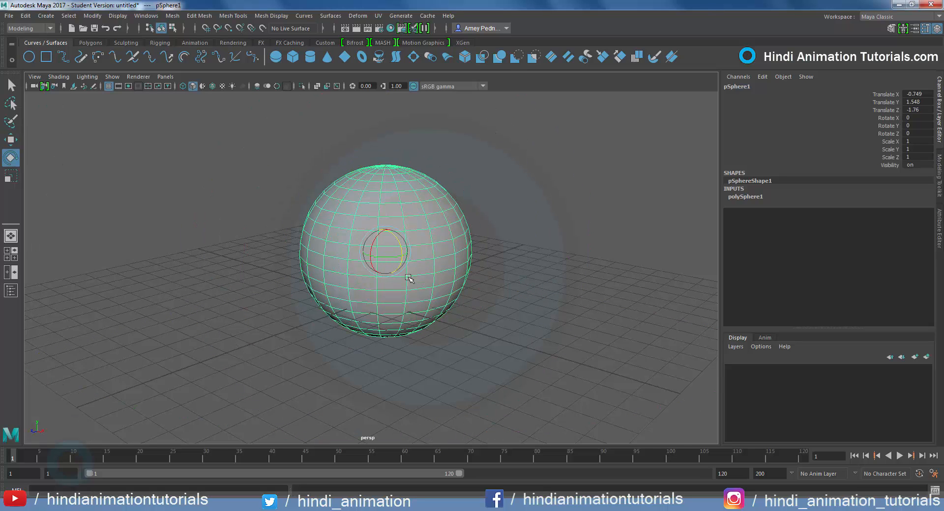
pyautogui.press('=')
pyautogui.press('=')
pyautogui.press('w')
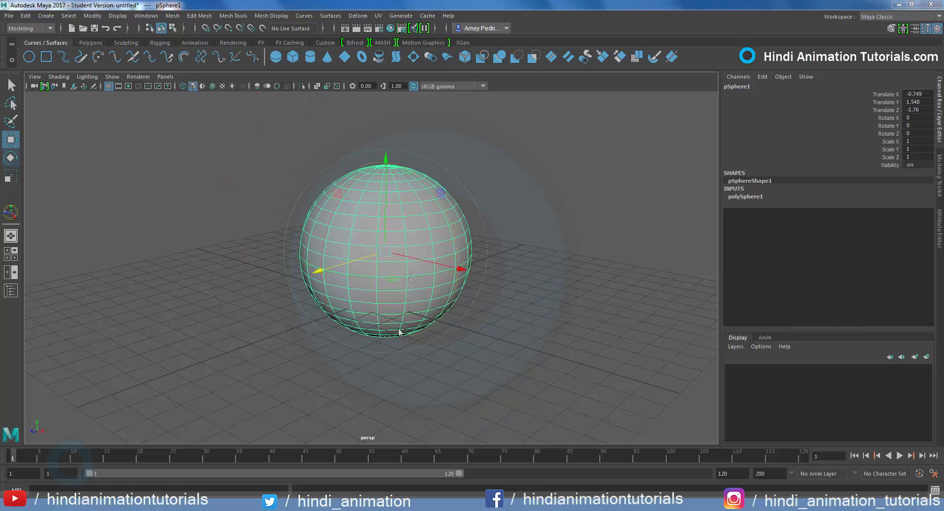
# Activate the Universal Manipulator on the sphere
pyautogui.click(94, 16)
pyautogui.moveTo(100, 42)
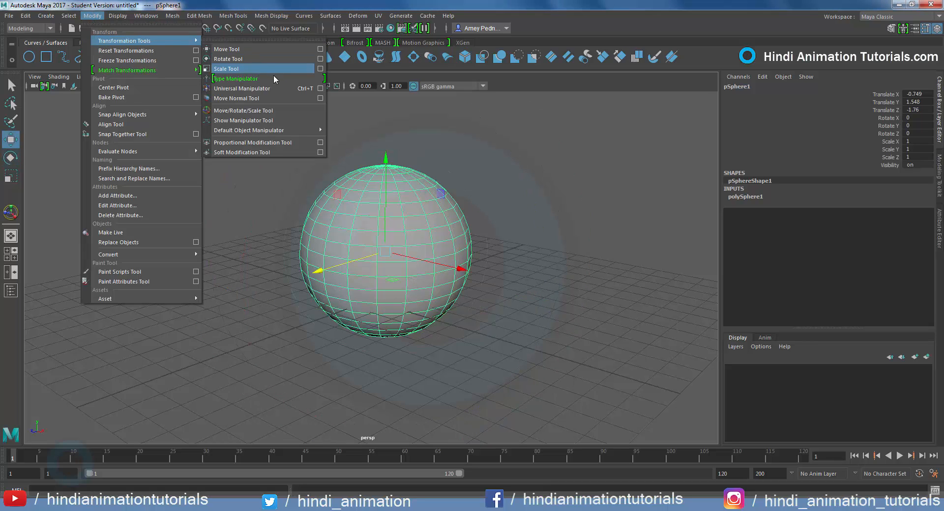
pyautogui.click(275, 89)
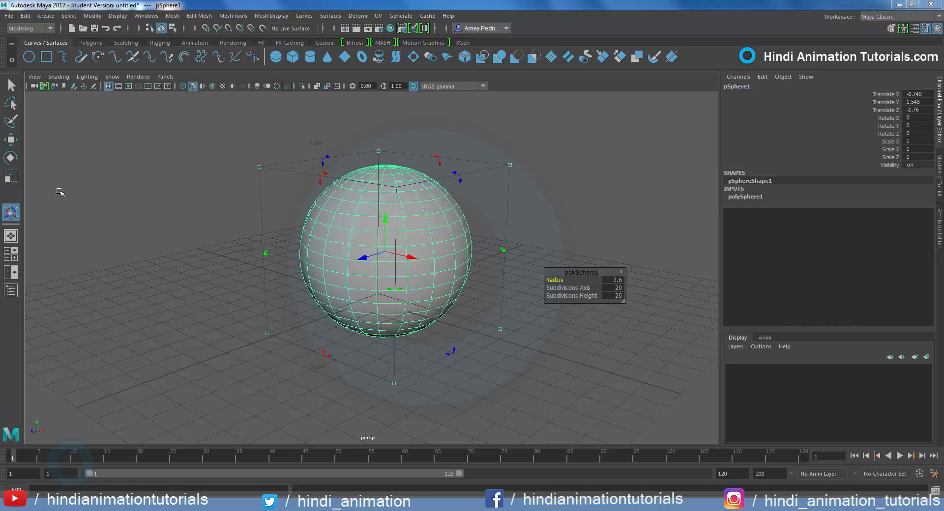
# Cycle through the Move, Scale and Rotate tools on the sphere and return to the Universal Manipulator
pyautogui.click(10, 140)
pyautogui.click(10, 176)
pyautogui.click(10, 157)
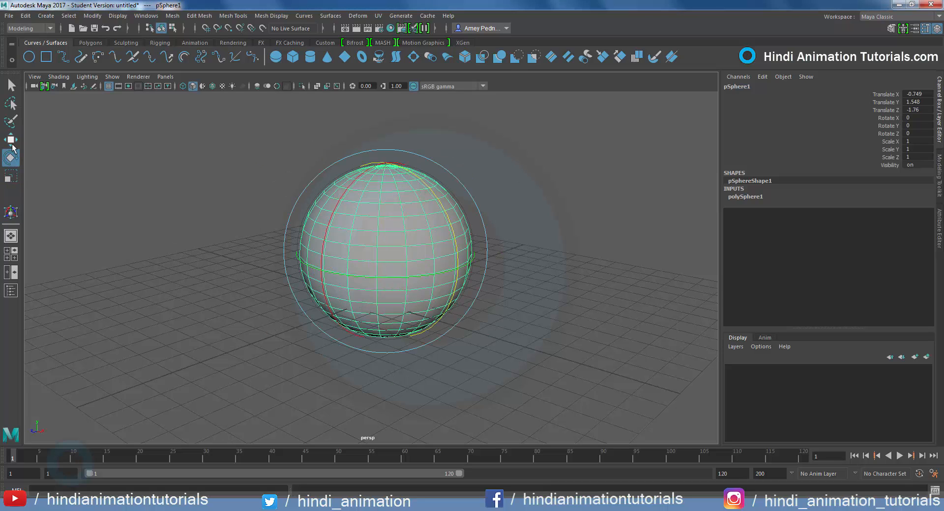
pyautogui.click(11, 142)
pyautogui.click(10, 212)
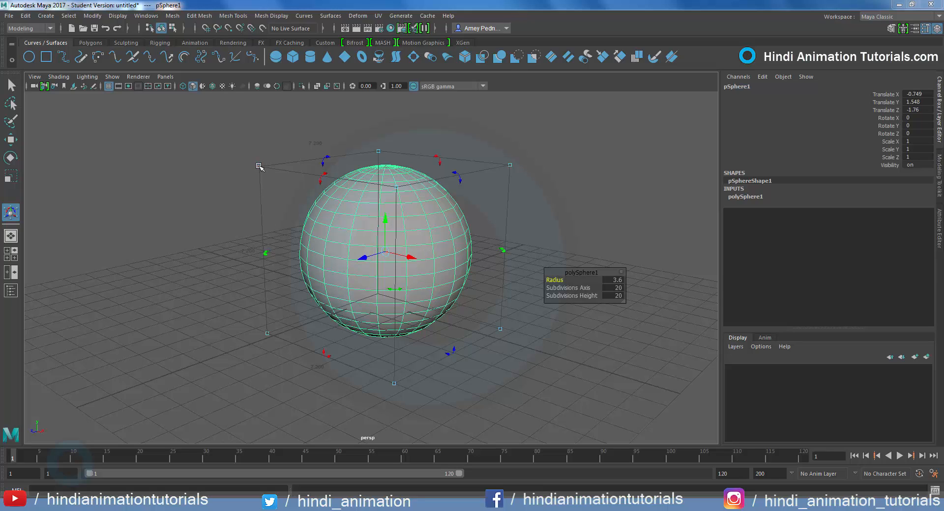
# Scale the sphere by the Universal Manipulator's corner handles to about 0.796 in X, 0.814 in Y and 0.945 in Z
pyautogui.moveTo(260, 166)
pyautogui.mouseDown()
pyautogui.moveTo(261, 271)
pyautogui.moveTo(261, 178)
pyautogui.mouseUp()
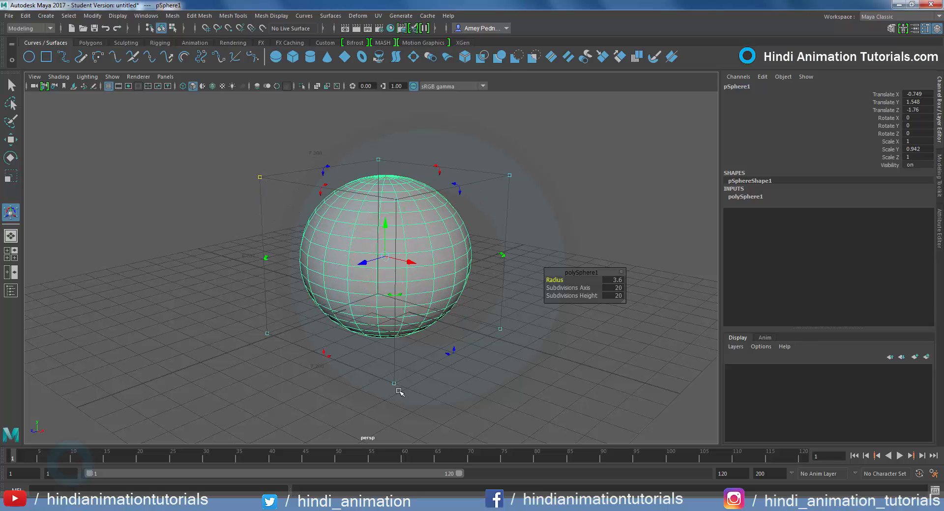
pyautogui.moveTo(395, 386)
pyautogui.mouseDown()
pyautogui.moveTo(322, 348)
pyautogui.moveTo(325, 371)
pyautogui.moveTo(378, 392)
pyautogui.mouseUp()
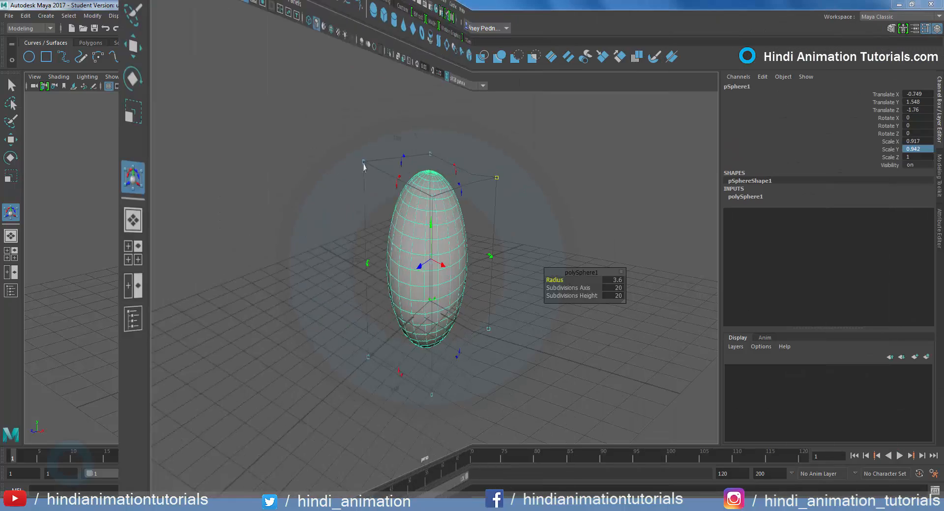
pyautogui.moveTo(259, 181); pyautogui.dragTo(310, 199)
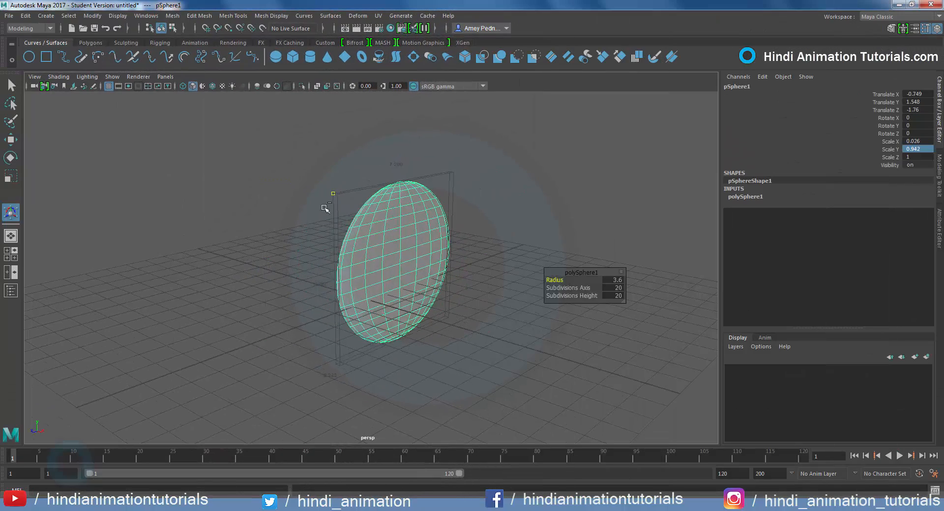
pyautogui.moveTo(492, 177)
pyautogui.mouseDown()
pyautogui.moveTo(438, 206)
pyautogui.moveTo(510, 187)
pyautogui.moveTo(498, 190)
pyautogui.moveTo(487, 223)
pyautogui.moveTo(486, 193)
pyautogui.mouseUp()
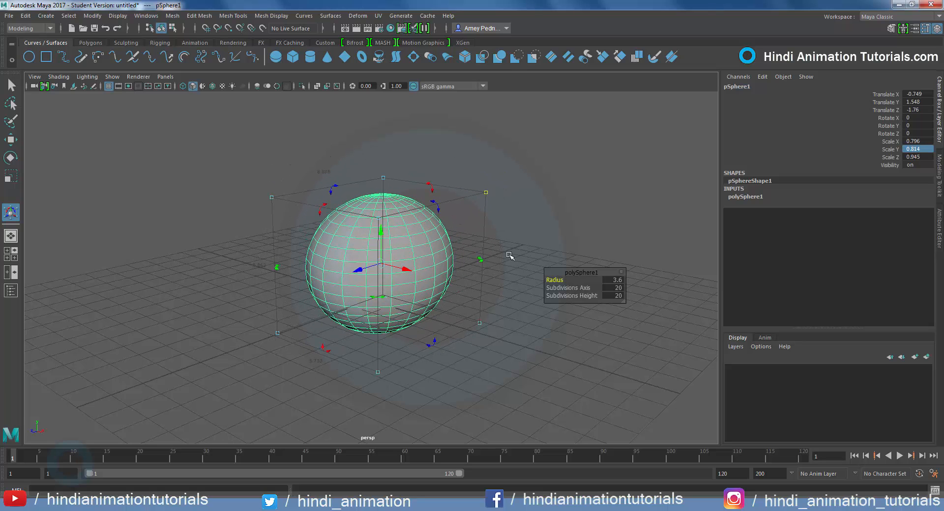
# Move the sphere with the Universal Manipulator to about X -2.606, Y 2.036, Z -3.252 and rotate it about -15.5 degrees around Z
pyautogui.moveTo(377, 202); pyautogui.dragTo(414, 258)
pyautogui.moveTo(357, 246); pyautogui.dragTo(371, 251)
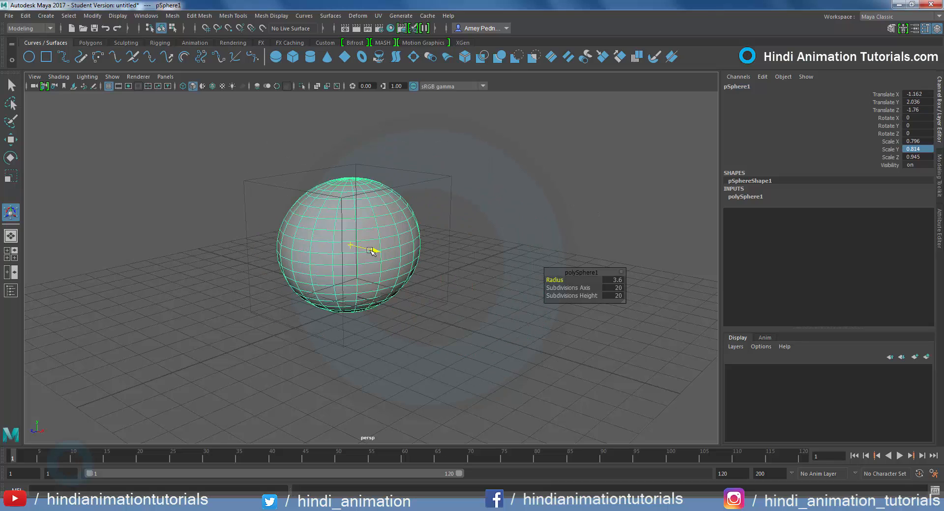
pyautogui.moveTo(431, 232); pyautogui.dragTo(433, 210)
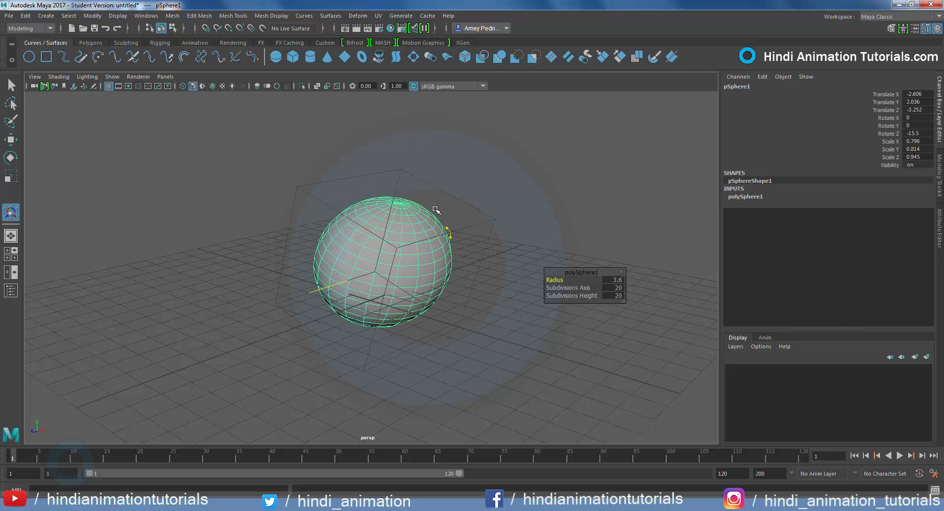
# Rotate the sphere with the Universal Manipulator's edge handles to about 7.5 degrees in X and -0.5 degrees in Z
pyautogui.moveTo(317, 189); pyautogui.dragTo(302, 228)
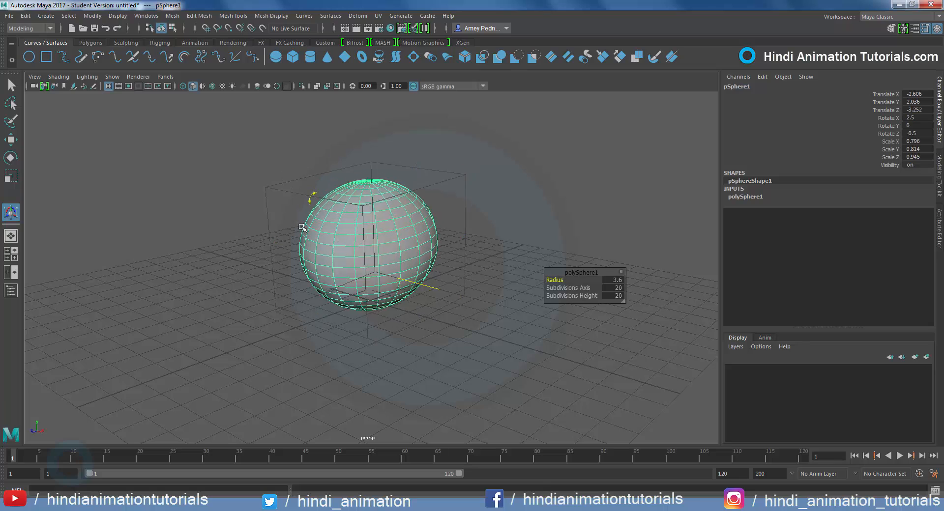
pyautogui.moveTo(361, 164); pyautogui.dragTo(380, 291)
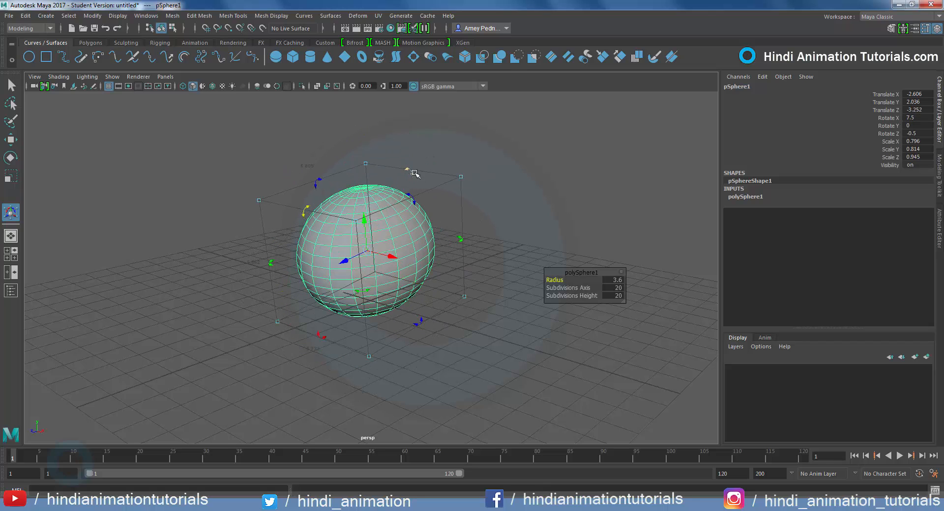
pyautogui.moveTo(413, 173); pyautogui.dragTo(421, 244)
# Undo the sphere's recent Universal Manipulator rotations, moves and scalings
pyautogui.hotkey('ctrl', 'z')
pyautogui.hotkey('ctrl', 'z')
pyautogui.hotkey('ctrl', 'z')
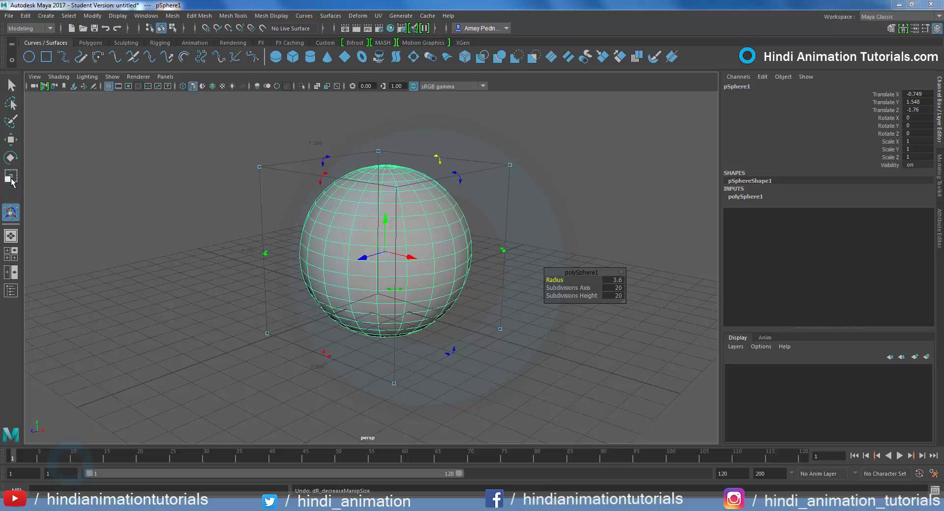
# Dock the Universal Manipulator's tool settings and set the transform space to World and the rotation around Pivot
pyautogui.doubleClick(12, 212)
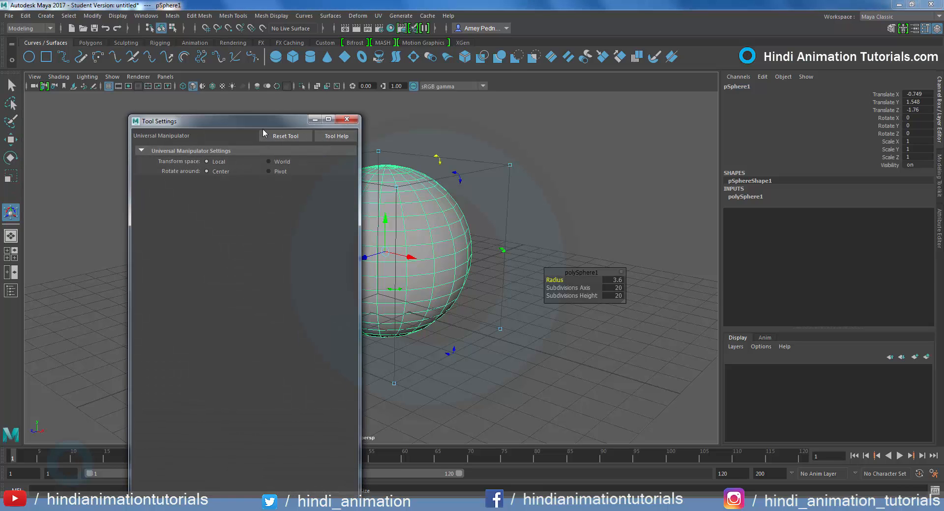
pyautogui.moveTo(266, 123); pyautogui.dragTo(826, 167)
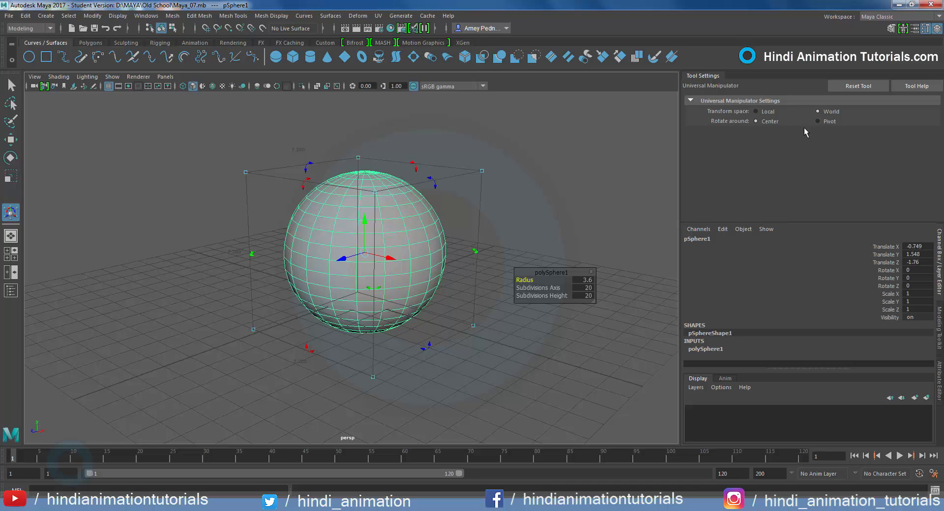
pyautogui.click(766, 123)
# Rotate the sphere in World space to about -3.777 degrees in X, -12.476 in Y and -21 in Z
pyautogui.moveTo(434, 183)
pyautogui.mouseDown()
pyautogui.moveTo(481, 292)
pyautogui.moveTo(418, 143)
pyautogui.moveTo(438, 250)
pyautogui.moveTo(423, 171)
pyautogui.mouseUp()
pyautogui.moveTo(299, 173); pyautogui.dragTo(329, 211)
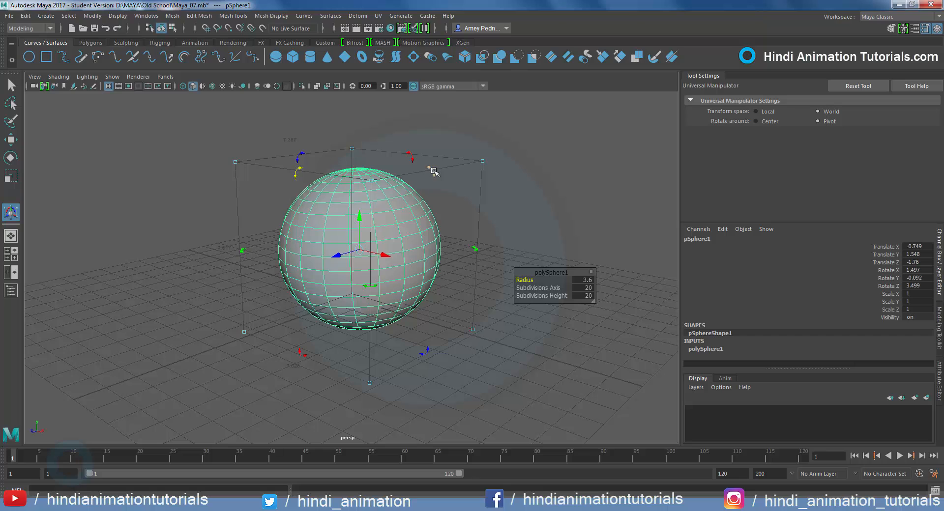
pyautogui.moveTo(434, 171); pyautogui.dragTo(415, 187)
pyautogui.moveTo(295, 170); pyautogui.dragTo(433, 215)
pyautogui.moveTo(247, 252); pyautogui.dragTo(324, 268)
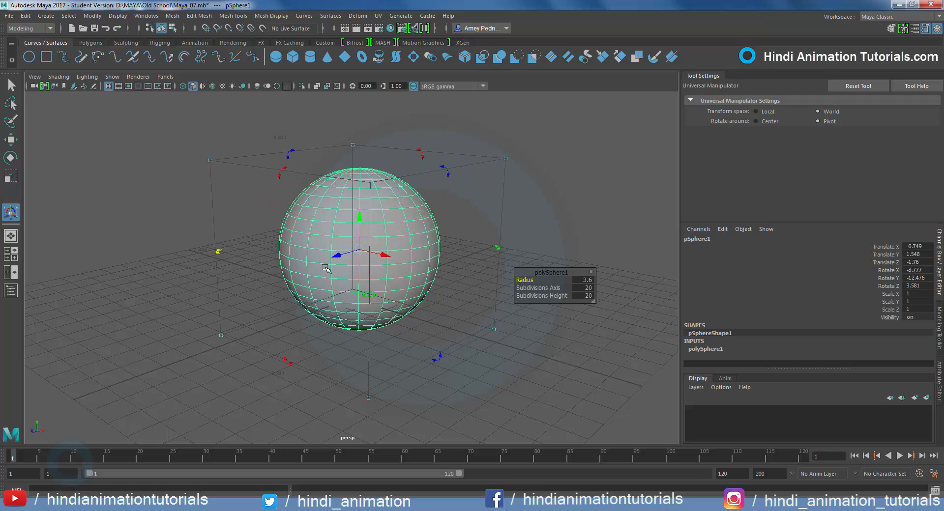
pyautogui.moveTo(445, 170); pyautogui.dragTo(456, 232)
# Move the sphere along the world axes to about X 0.167, Y 3.872, Z 4.345
pyautogui.keyDown('alt'); pyautogui.moveTo(315, 311); pyautogui.dragTo(374, 291); pyautogui.keyUp('alt')
pyautogui.moveTo(331, 220); pyautogui.dragTo(335, 169)
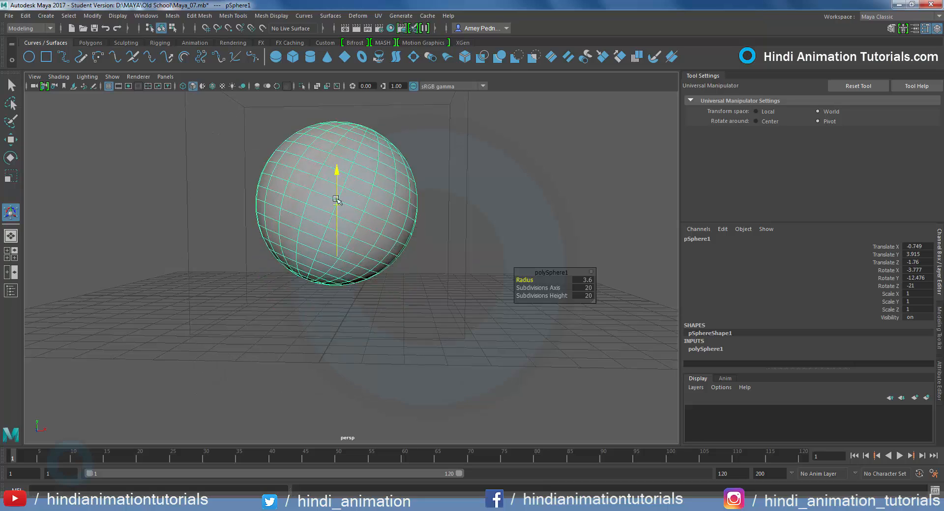
pyautogui.moveTo(370, 204); pyautogui.dragTo(393, 210)
pyautogui.keyDown('alt'); pyautogui.moveTo(394, 251); pyautogui.dragTo(354, 276); pyautogui.keyUp('alt')
pyautogui.moveTo(355, 205); pyautogui.dragTo(272, 222)
pyautogui.keyDown('alt'); pyautogui.moveTo(453, 335); pyautogui.dragTo(392, 186, button='right'); pyautogui.keyUp('alt')
# Set the transform space to Local and move the sphere along its own axes to about X 4.381, Y 4.998, Z 10.189
pyautogui.click(766, 113)
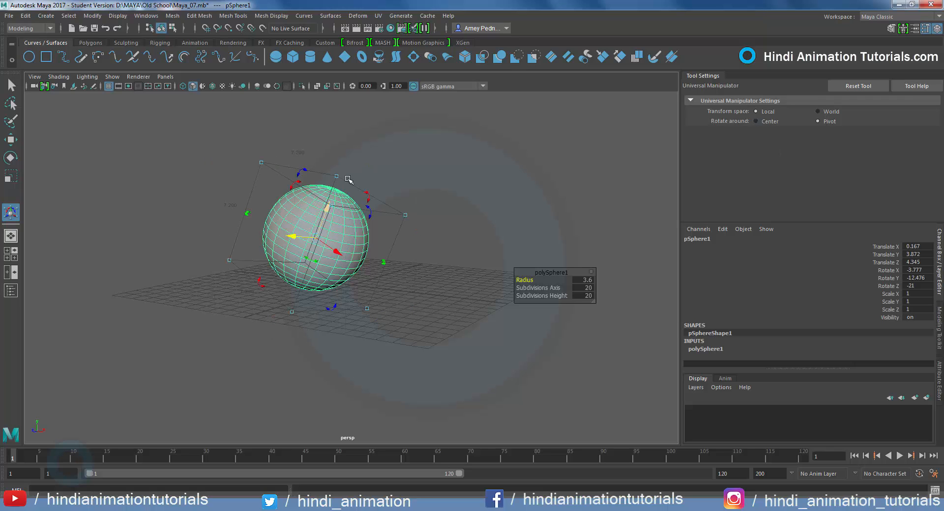
pyautogui.moveTo(328, 209); pyautogui.dragTo(350, 236)
pyautogui.moveTo(303, 203)
pyautogui.mouseDown()
pyautogui.moveTo(329, 208)
pyautogui.moveTo(245, 198)
pyautogui.moveTo(313, 217)
pyautogui.mouseUp()
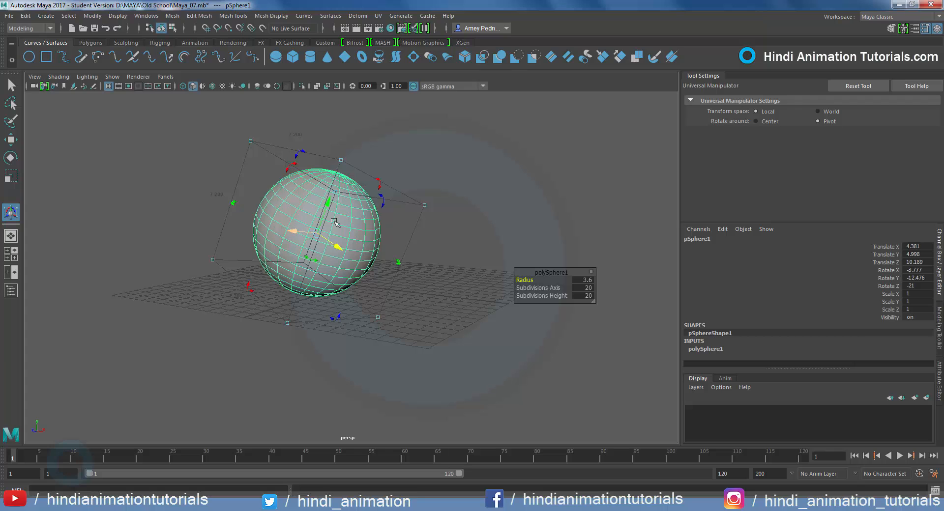
pyautogui.moveTo(334, 222); pyautogui.dragTo(328, 225)
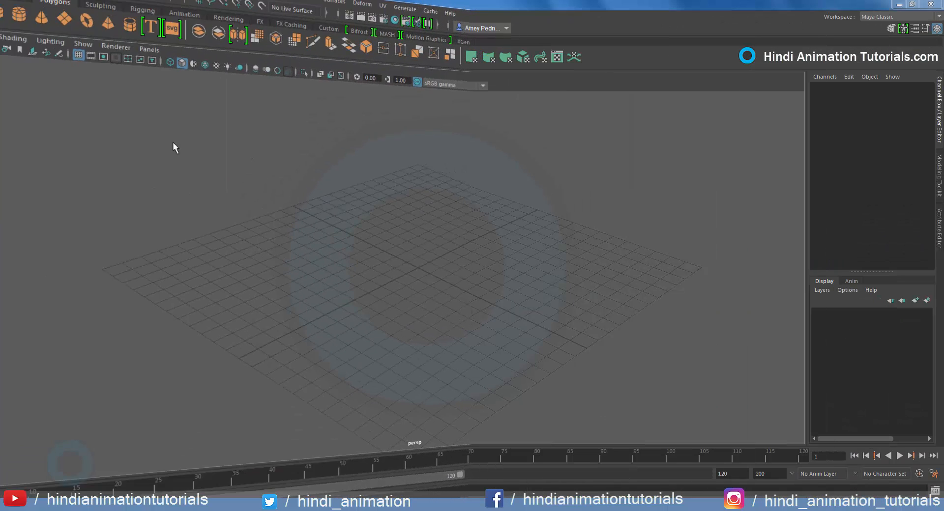
# Create a polygon plane at the centre of the empty scene
pyautogui.click(51, 18)
pyautogui.moveTo(71, 53)
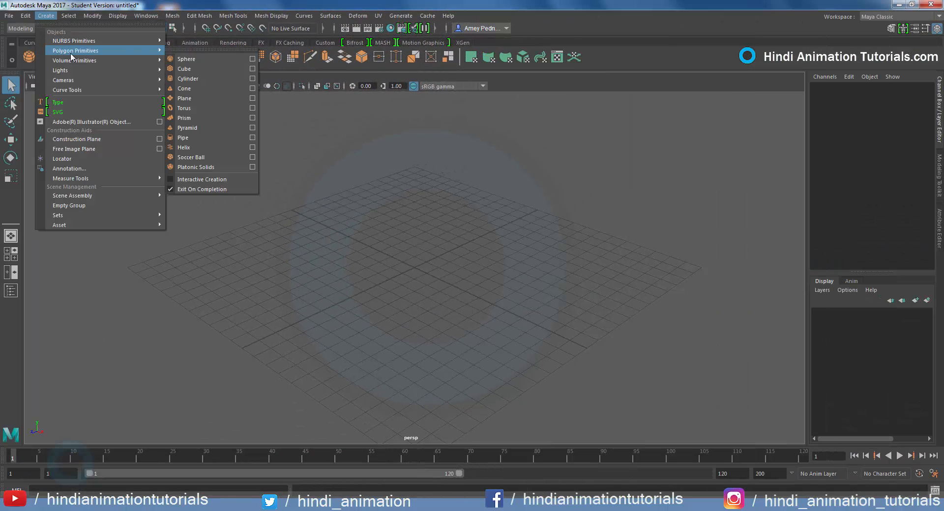
pyautogui.click(201, 98)
# Set the plane's width and height to 21.9 and its width and height subdivisions to 22
pyautogui.click(833, 197)
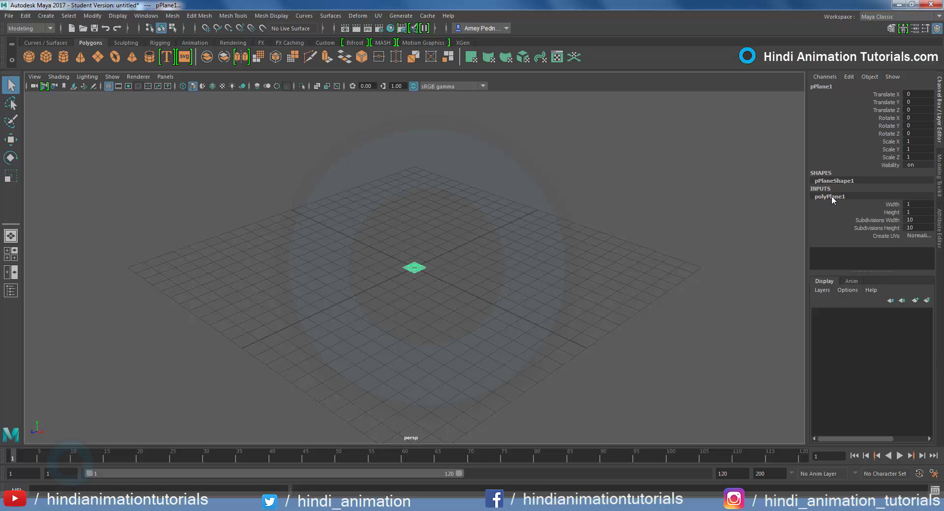
pyautogui.moveTo(520, 261); pyautogui.dragTo(654, 249, button='middle')
pyautogui.moveTo(878, 220); pyautogui.dragTo(885, 228)
pyautogui.moveTo(595, 257); pyautogui.dragTo(694, 217, button='middle')
pyautogui.click(895, 209)
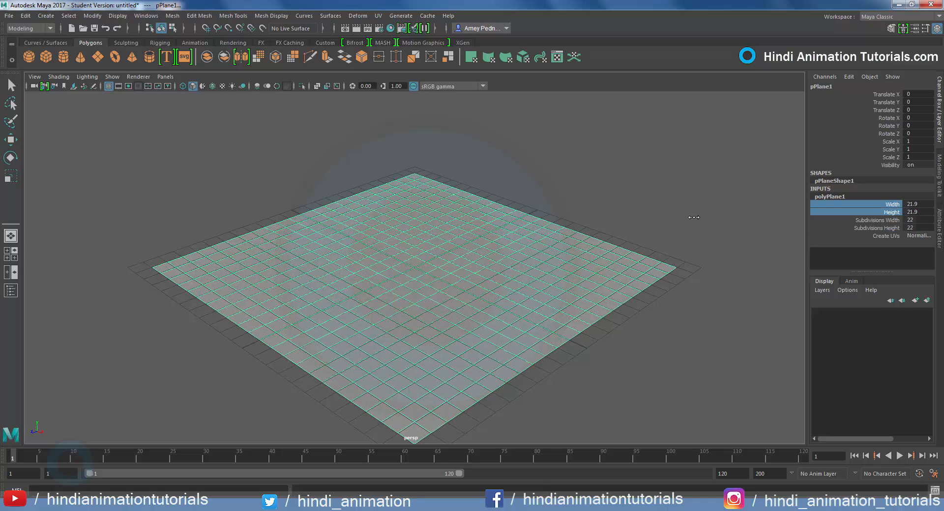
pyautogui.click(696, 220)
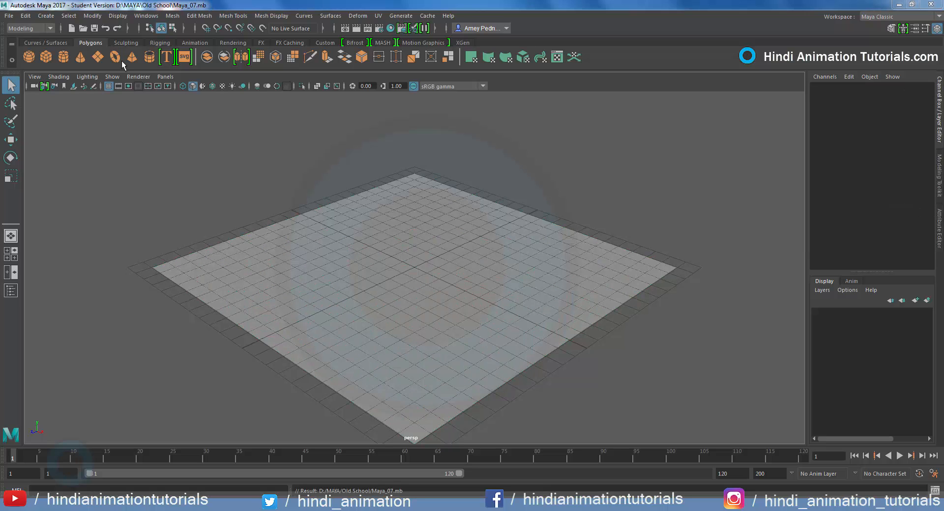
# Activate the Soft Modification Tool and apply a soft modification at the centre of the plane
pyautogui.click(93, 16)
pyautogui.moveTo(127, 40)
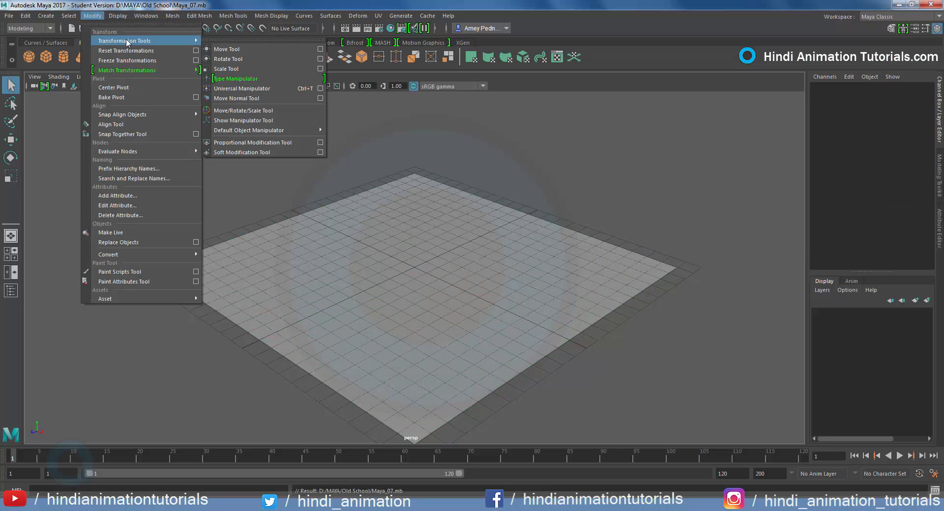
pyautogui.click(239, 151)
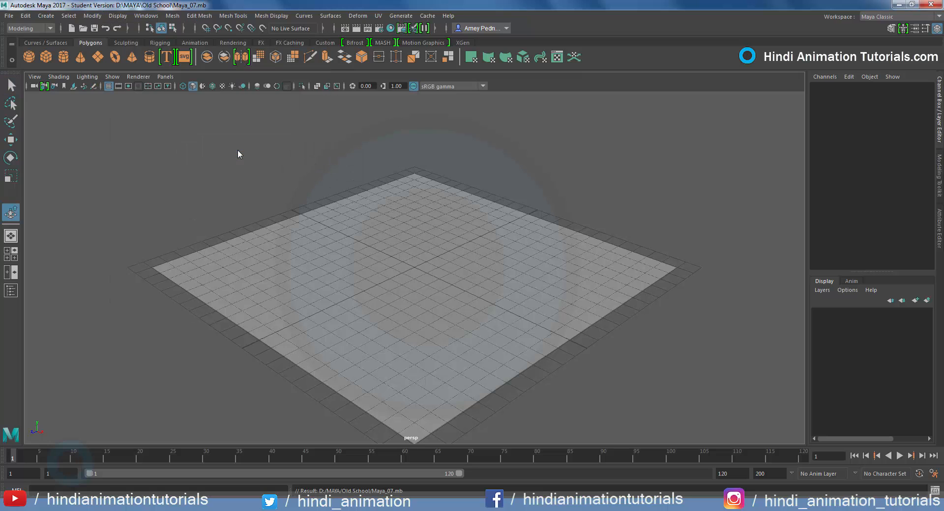
pyautogui.click(414, 268)
pyautogui.keyDown('alt'); pyautogui.moveTo(414, 268); pyautogui.dragTo(564, 150, button='right'); pyautogui.keyUp('alt')
pyautogui.click(630, 124)
pyautogui.keyDown('alt'); pyautogui.moveTo(414, 255); pyautogui.dragTo(405, 279); pyautogui.keyUp('alt')
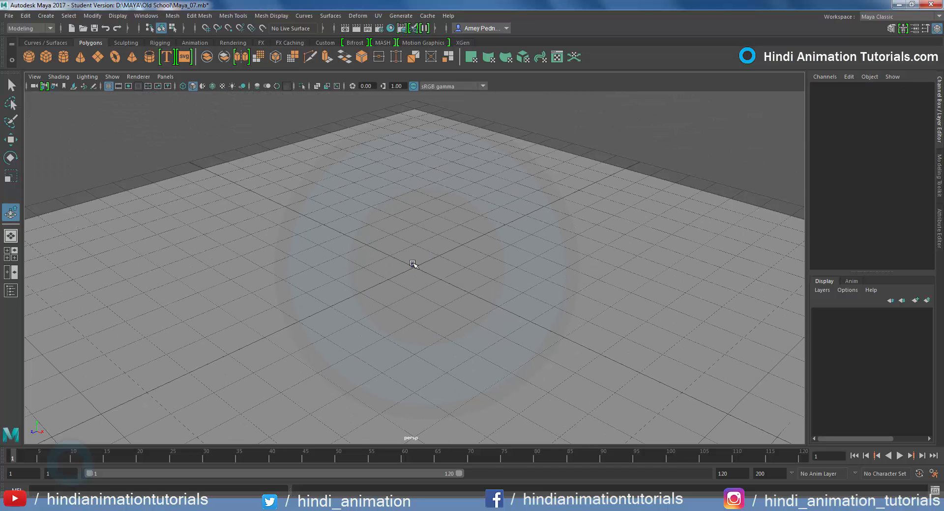
pyautogui.click(413, 265)
pyautogui.scroll(-3, 415, 267)
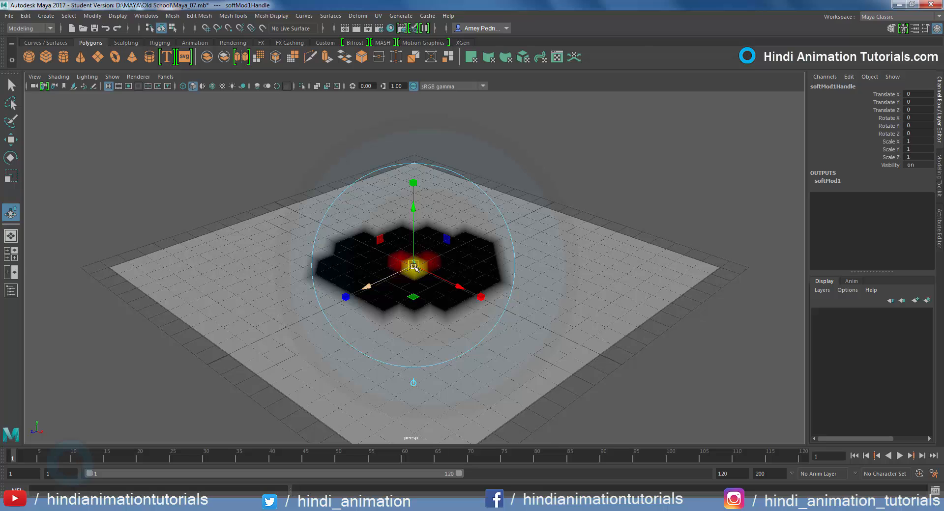
pyautogui.scroll(4, 414, 266)
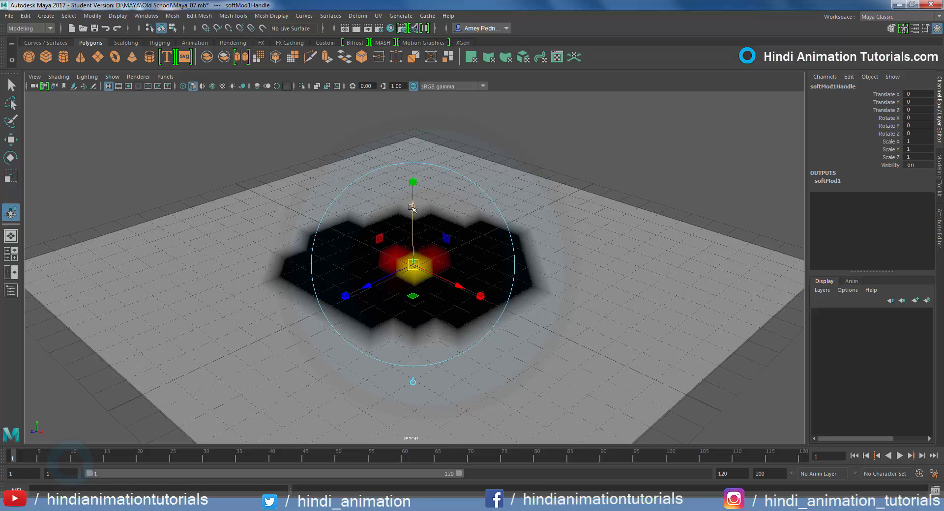
# Raise the central soft modification handle to about 5.634 in Y, then deselect and reselect it
pyautogui.moveTo(412, 208); pyautogui.dragTo(382, 51)
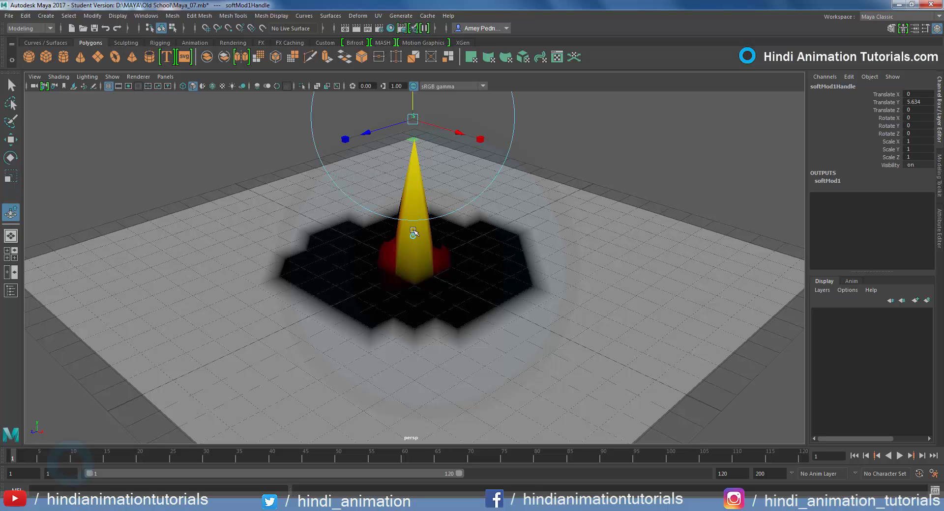
pyautogui.scroll(-5, 490, 261)
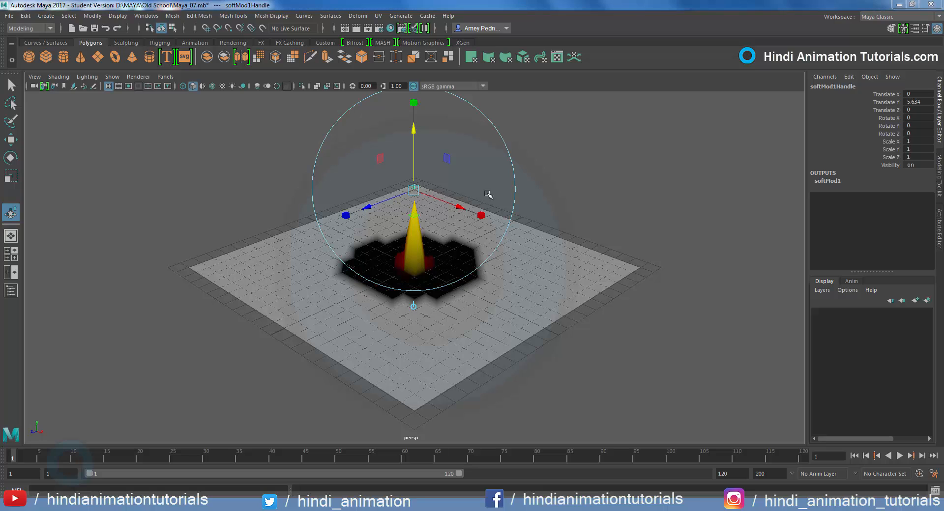
pyautogui.click(612, 184)
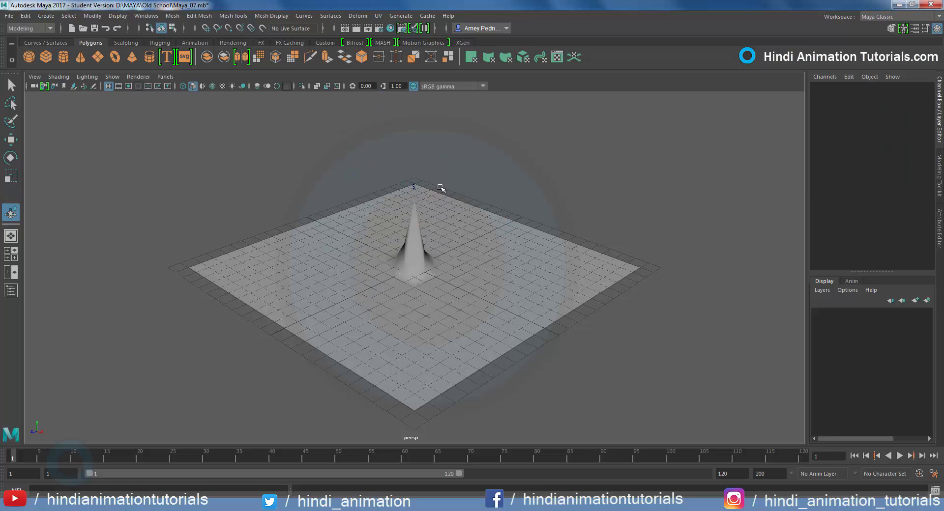
pyautogui.scroll(3, 408, 152)
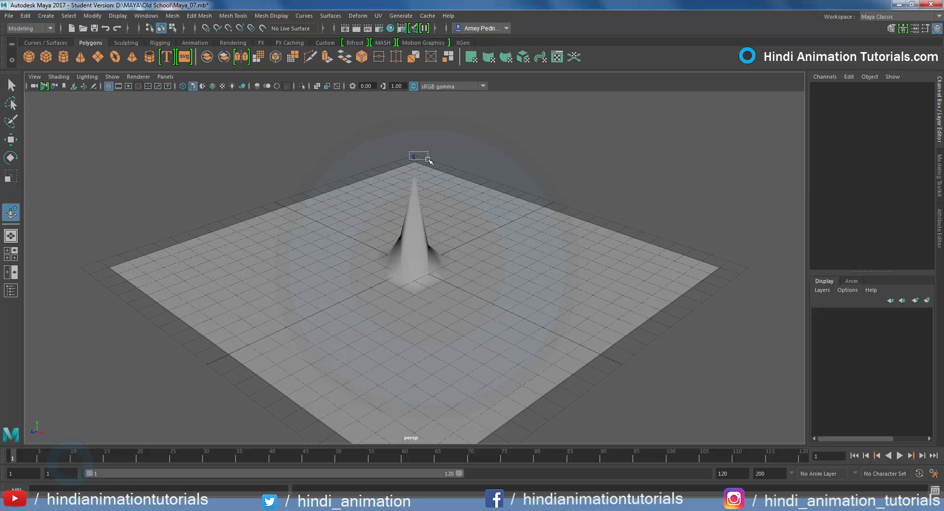
pyautogui.moveTo(428, 159); pyautogui.dragTo(428, 160)
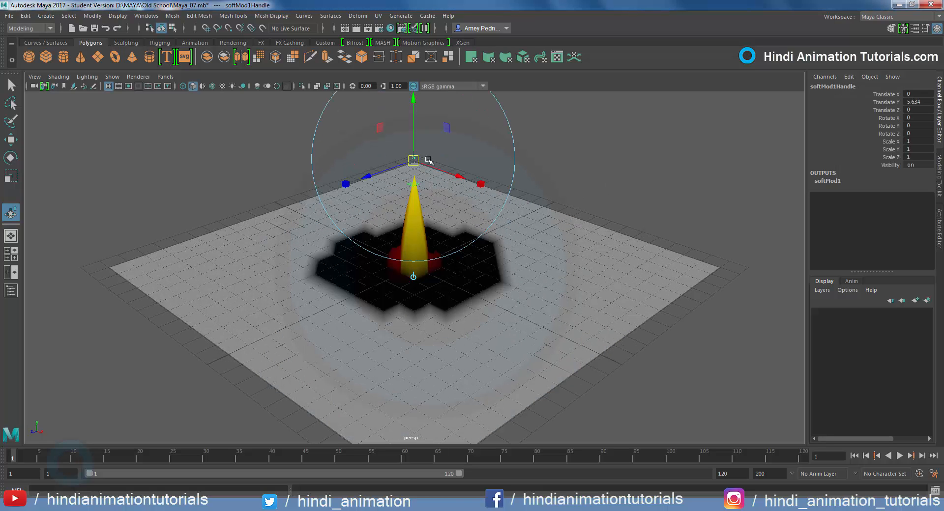
# Set the soft modification's falloff radius to about 10.887 and its falloff curve to end at position 0.565 and start at value 0.720
pyautogui.hotkey('ctrl', 'a')
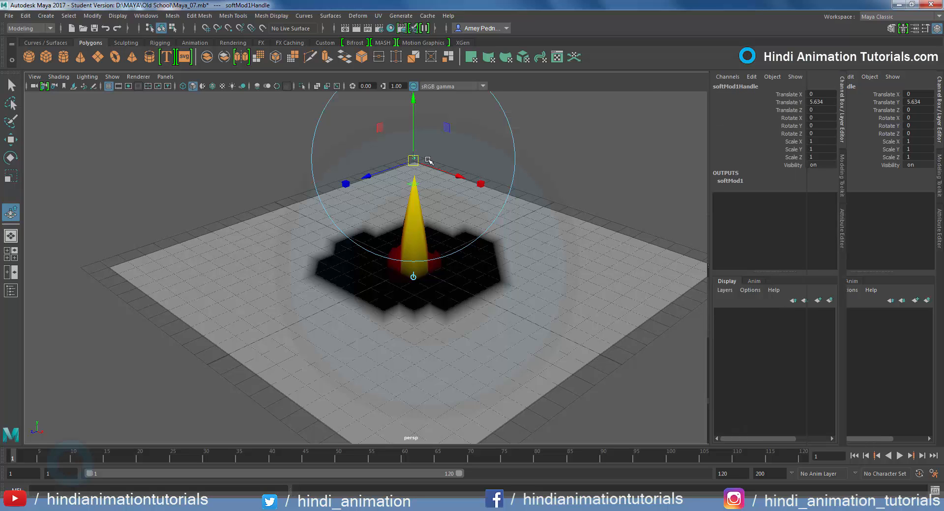
pyautogui.moveTo(851, 181); pyautogui.dragTo(870, 182)
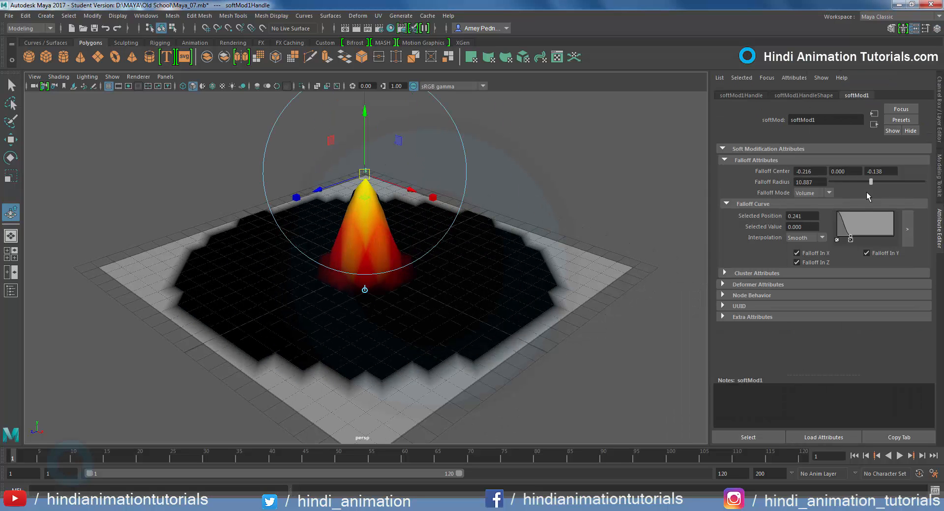
pyautogui.moveTo(857, 238); pyautogui.dragTo(870, 241)
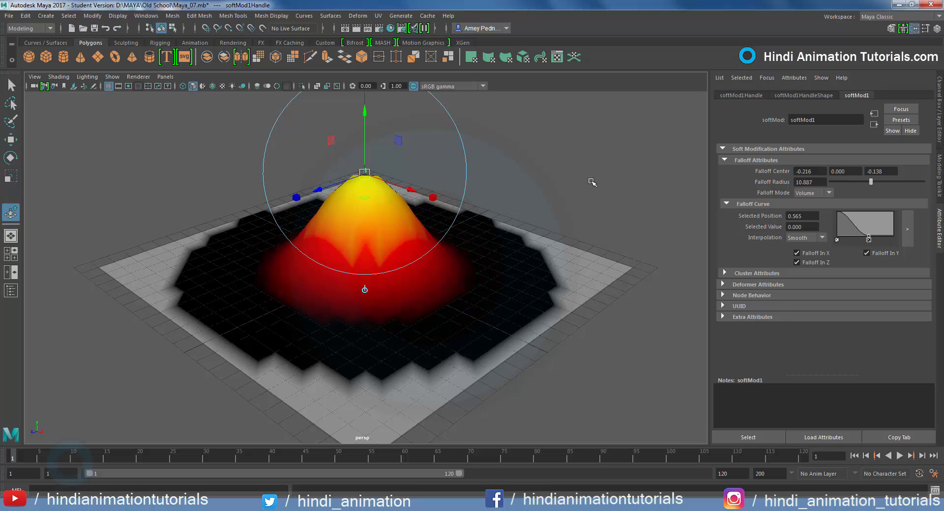
pyautogui.moveTo(837, 213); pyautogui.dragTo(839, 221)
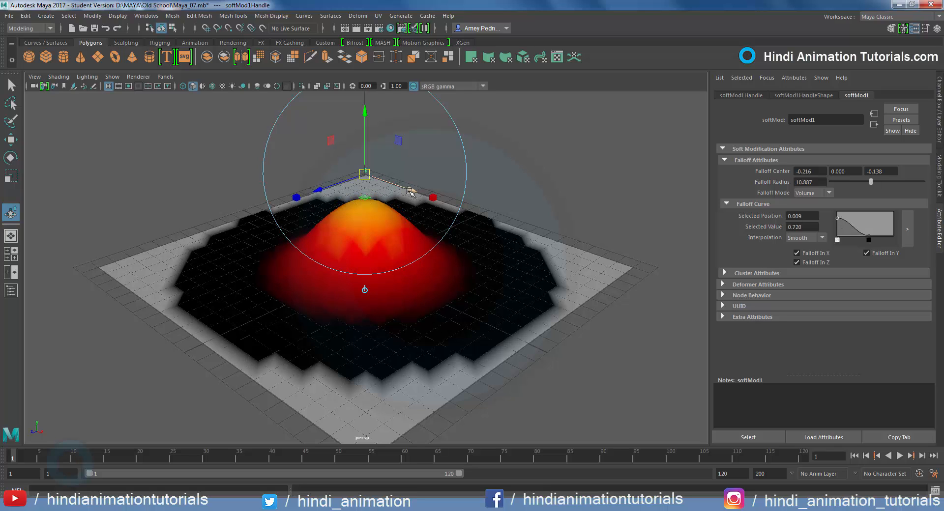
# Move the handle along X and scale it along Z, and reduce the falloff radius to about 6.452 and the curve's start value to 0.480
pyautogui.moveTo(410, 191); pyautogui.dragTo(390, 201)
pyautogui.moveTo(310, 203); pyautogui.dragTo(266, 282)
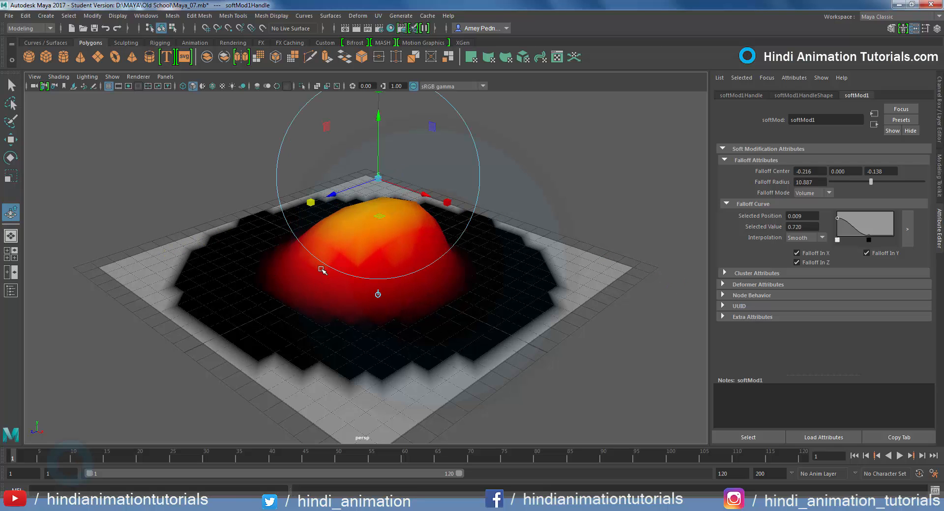
pyautogui.moveTo(871, 182); pyautogui.dragTo(856, 188)
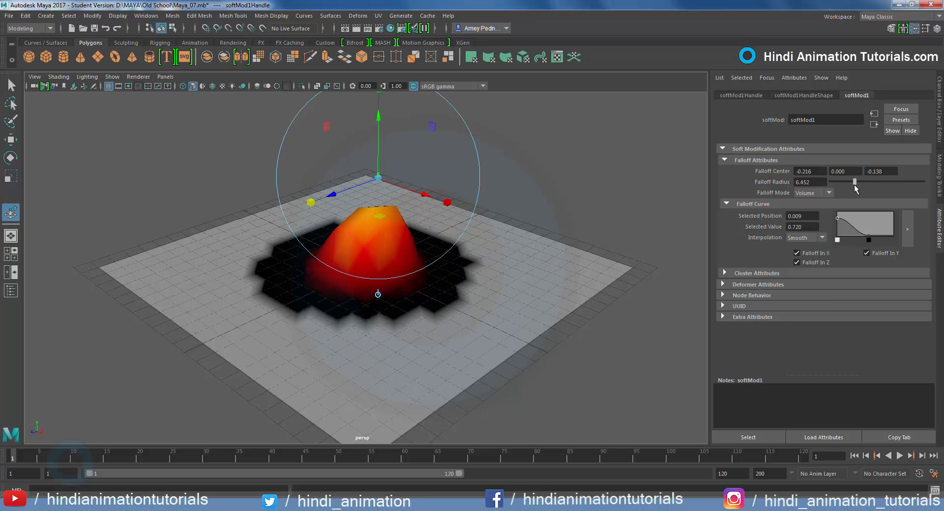
pyautogui.moveTo(836, 221); pyautogui.dragTo(839, 227)
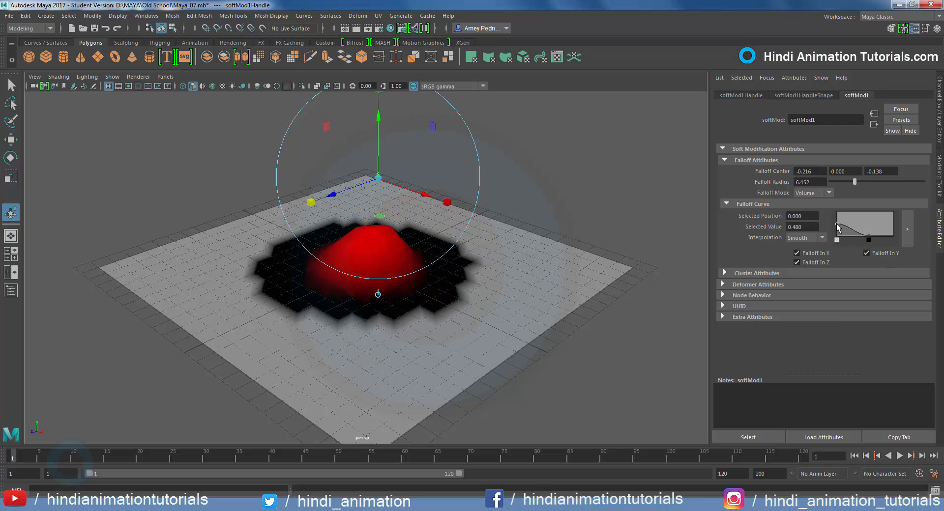
# Add three more soft modifications near the plane's right corner, front-right edge and far corner, raising each into a peak
pyautogui.click(540, 261)
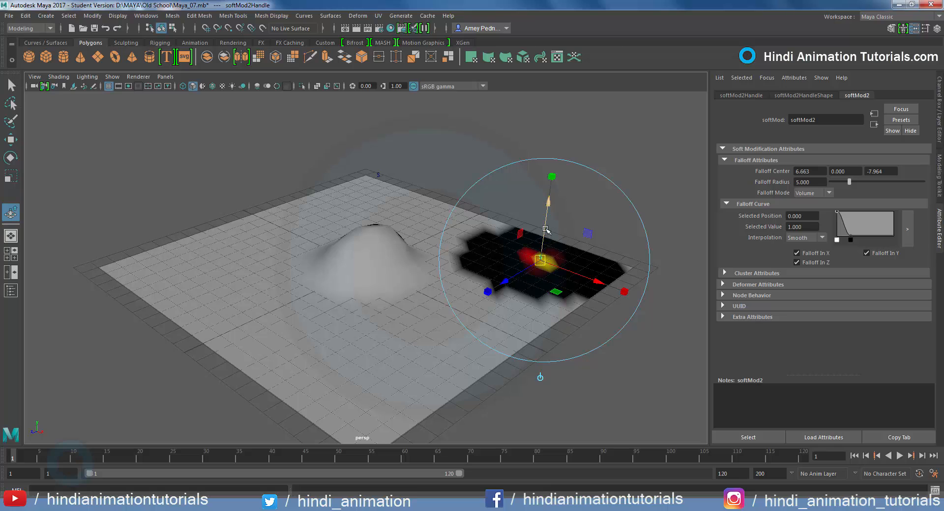
pyautogui.moveTo(546, 229); pyautogui.dragTo(547, 191)
pyautogui.click(431, 348)
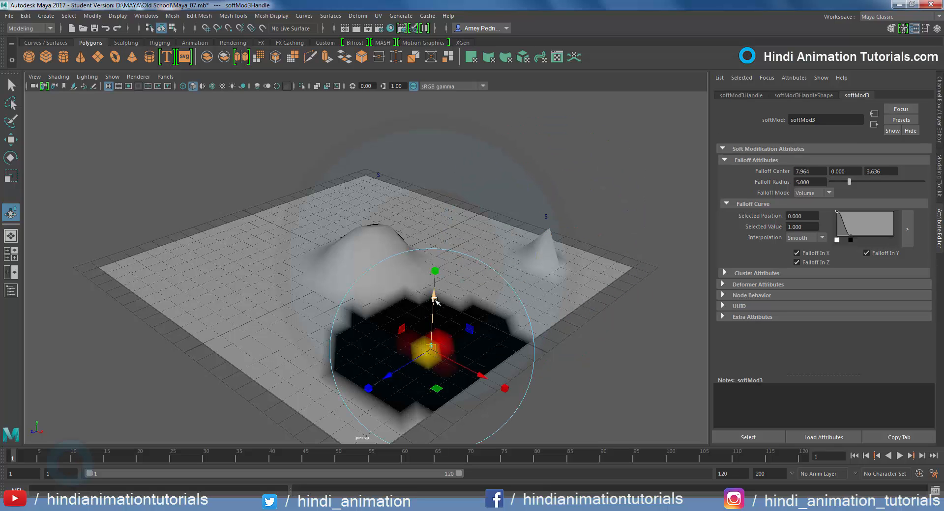
pyautogui.moveTo(435, 300); pyautogui.dragTo(385, 192)
pyautogui.click(369, 189)
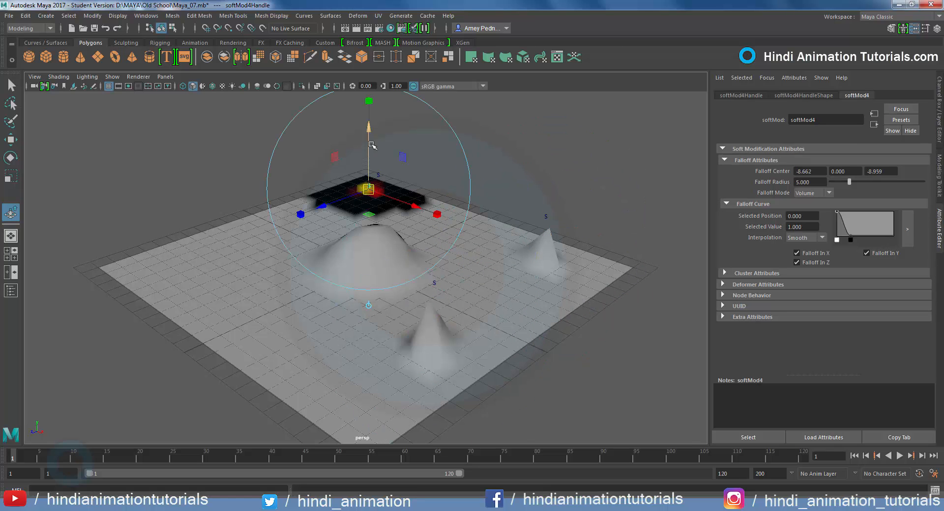
pyautogui.moveTo(373, 145); pyautogui.dragTo(372, 86)
# Turn on Wireframe on Shaded display in the perspective view
pyautogui.click(59, 77)
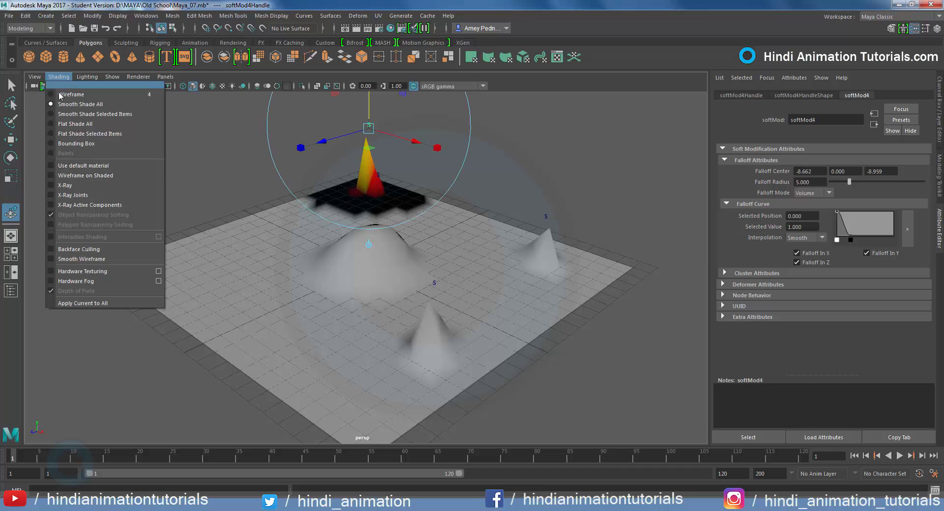
pyautogui.click(82, 175)
pyautogui.keyDown('alt'); pyautogui.moveTo(474, 310); pyautogui.dragTo(460, 327); pyautogui.keyUp('alt')
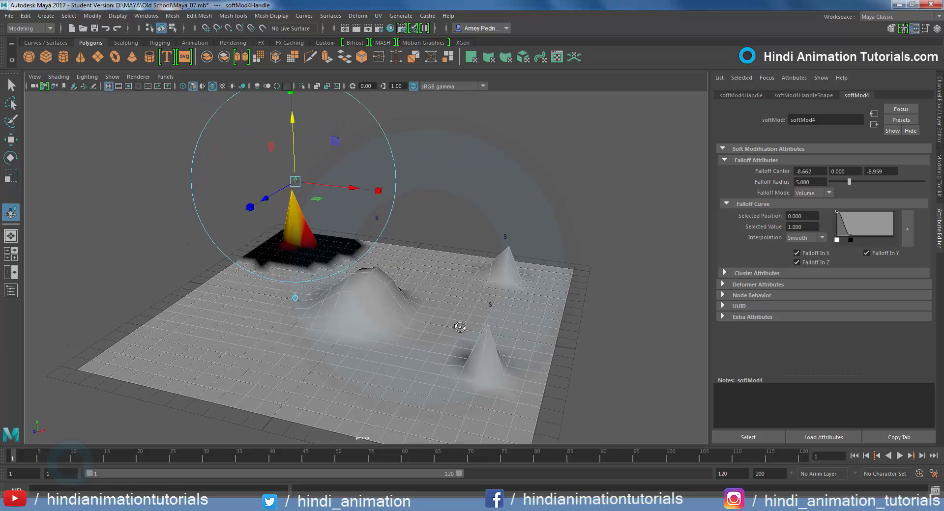
# Add a soft modification near the plane's front-left area with falloff radius about 6.048 and curve end position 0.704, and raise it into a hill
pyautogui.click(247, 353)
pyautogui.moveTo(849, 181); pyautogui.dragTo(853, 187)
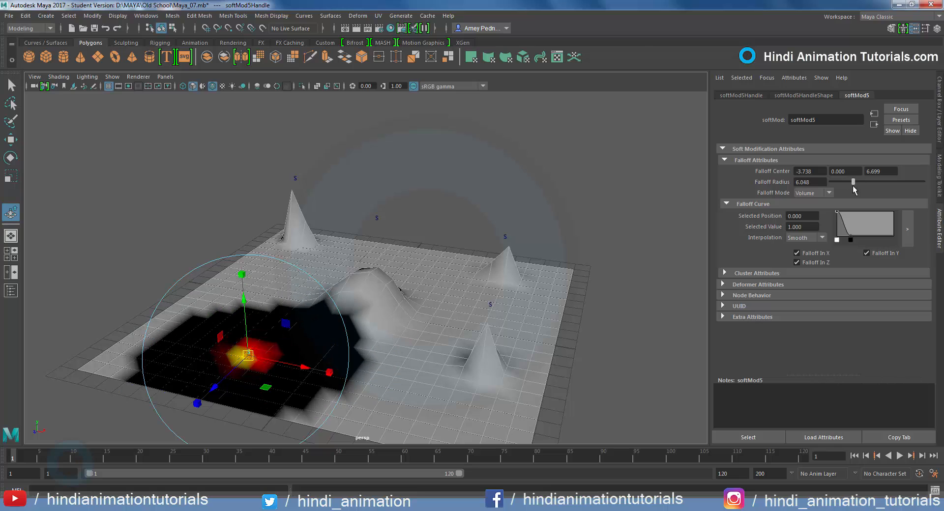
pyautogui.moveTo(852, 238); pyautogui.dragTo(877, 238)
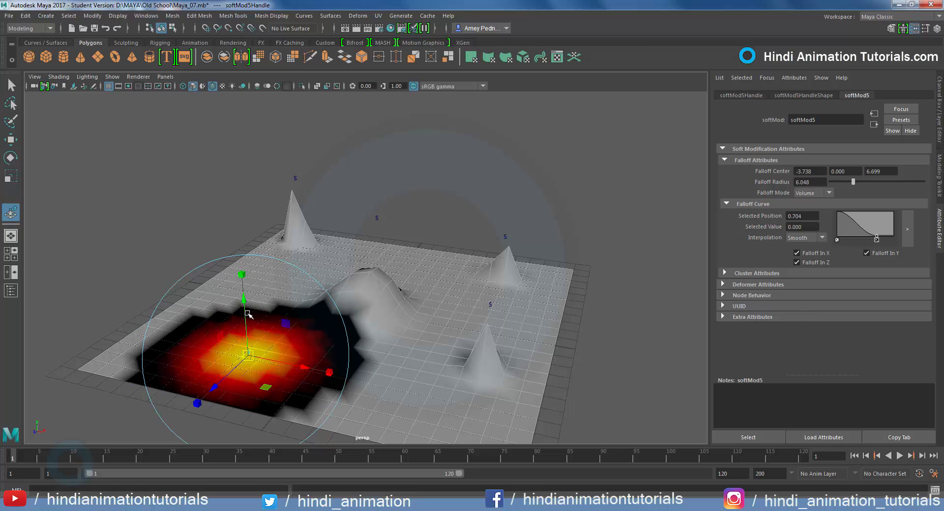
pyautogui.moveTo(246, 315); pyautogui.dragTo(246, 246)
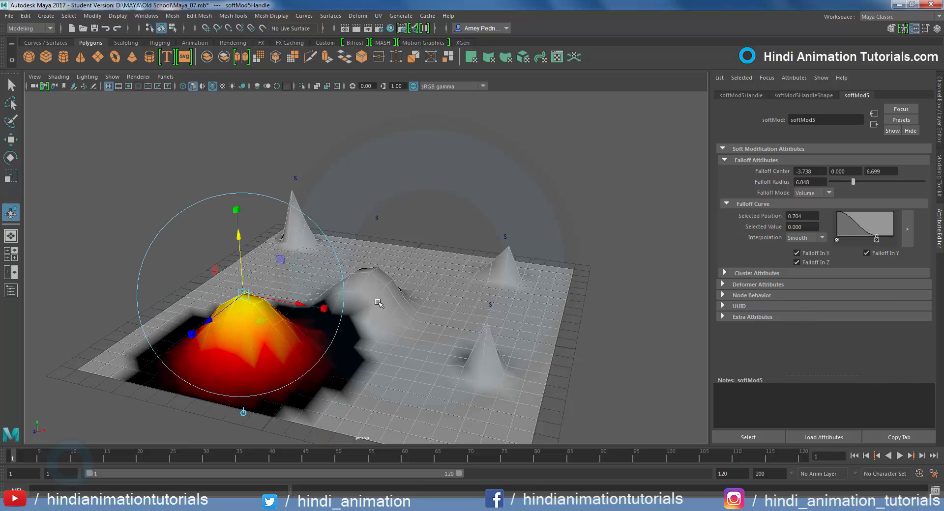
# Add a soft modification between the central hill and front-right peak with radius about 4.032 and curve end position 0.530, and raise it
pyautogui.click(429, 347)
pyautogui.moveTo(852, 239); pyautogui.dragTo(867, 239)
pyautogui.moveTo(849, 181); pyautogui.dragTo(846, 182)
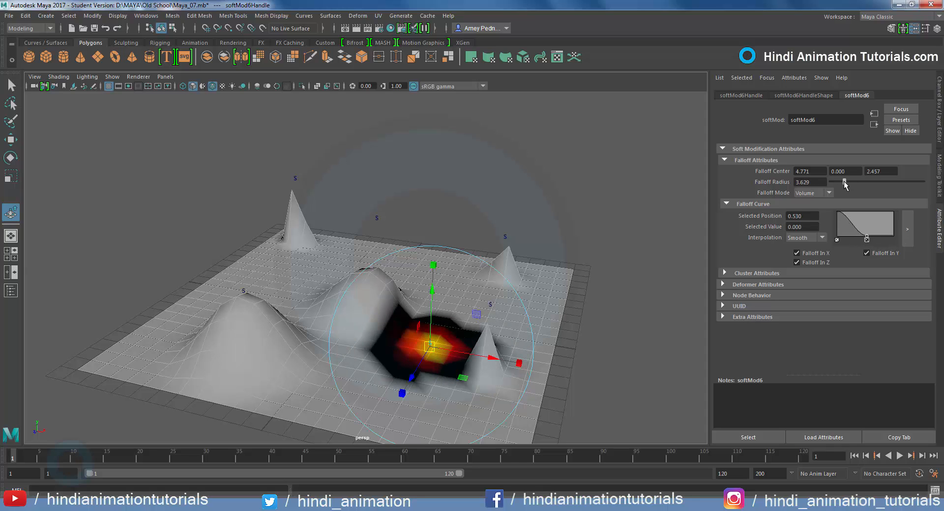
pyautogui.moveTo(433, 288); pyautogui.dragTo(450, 207)
# Reshape this soft modification's falloff curve with extra points, raise its handle further, reduce its falloff radius to about 3.226, and deselect it
pyautogui.moveTo(867, 239); pyautogui.dragTo(869, 229)
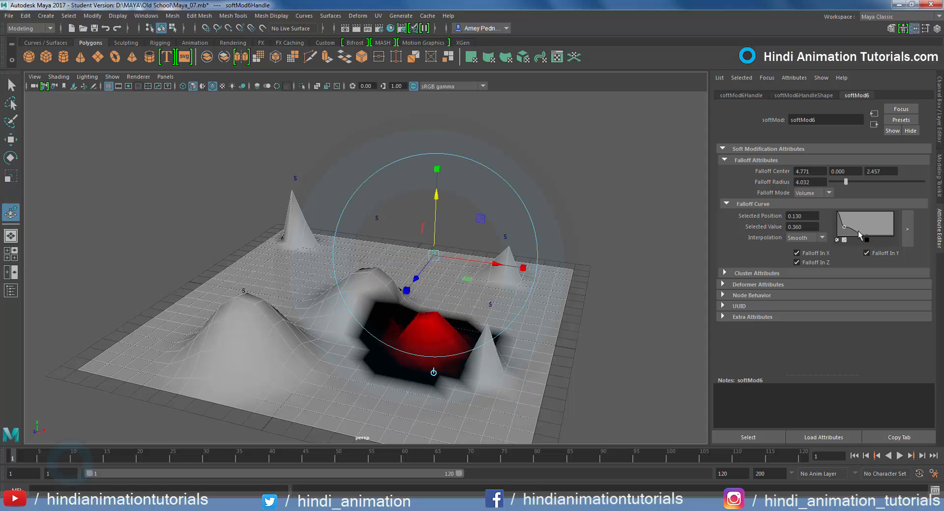
pyautogui.moveTo(436, 217); pyautogui.dragTo(439, 157)
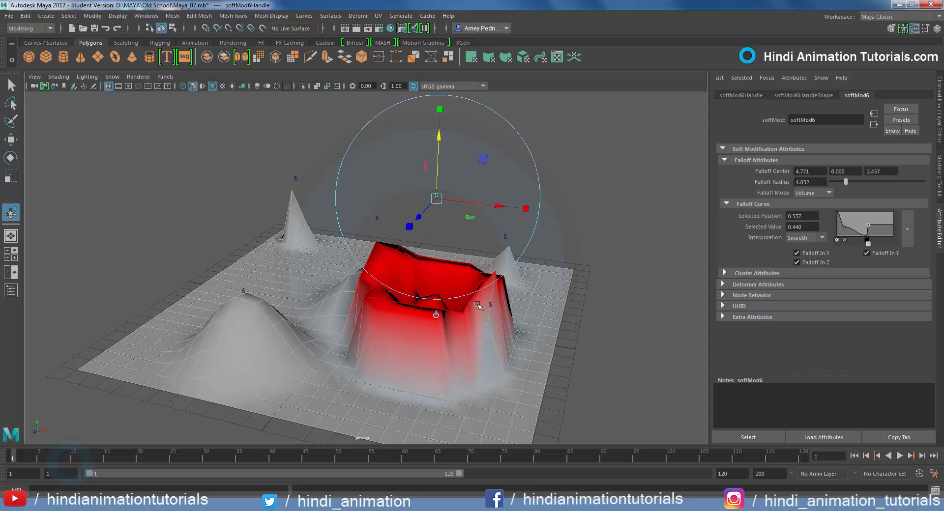
pyautogui.moveTo(868, 226)
pyautogui.mouseDown()
pyautogui.moveTo(894, 220)
pyautogui.moveTo(851, 236)
pyautogui.moveTo(872, 237)
pyautogui.mouseUp()
pyautogui.moveTo(846, 183); pyautogui.dragTo(843, 184)
pyautogui.moveTo(849, 225); pyautogui.dragTo(846, 231)
pyautogui.moveTo(870, 237)
pyautogui.mouseDown()
pyautogui.moveTo(889, 217)
pyautogui.moveTo(891, 232)
pyautogui.moveTo(850, 226)
pyautogui.moveTo(878, 235)
pyautogui.moveTo(860, 240)
pyautogui.mouseUp()
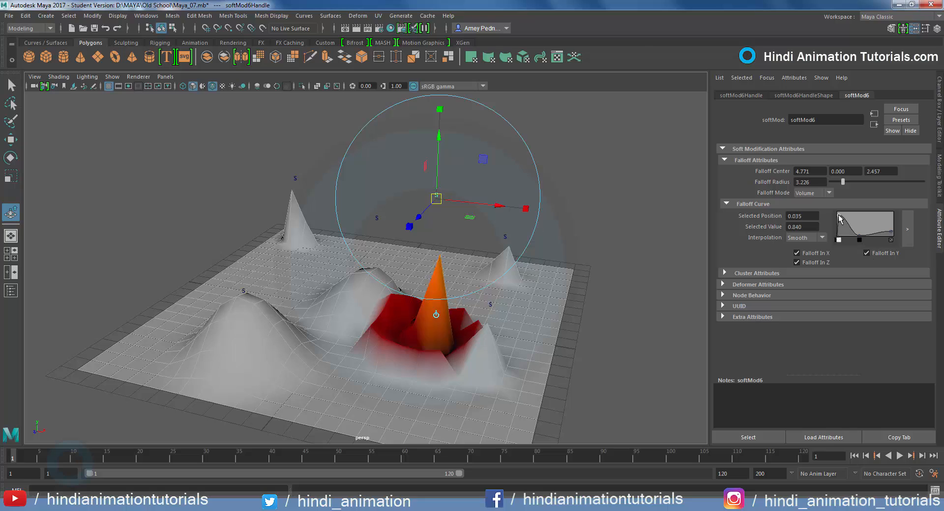
pyautogui.click(629, 260)
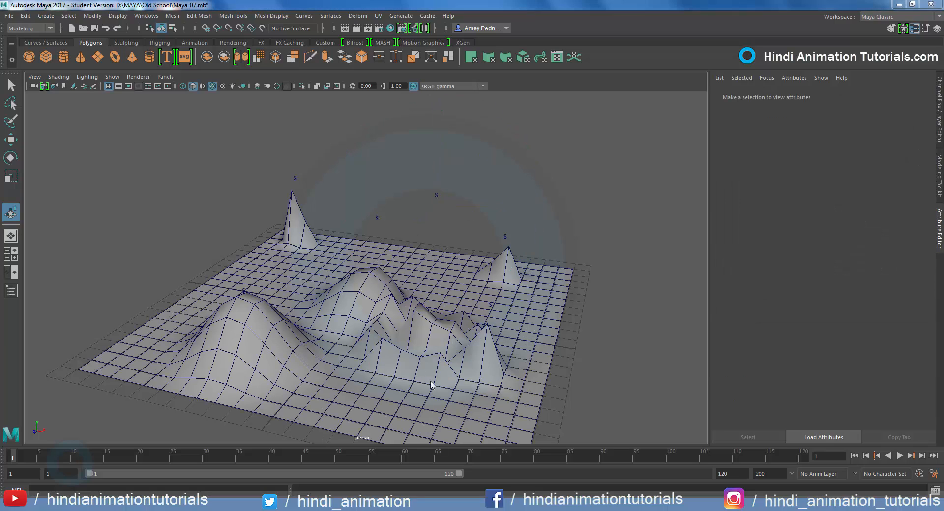
# Open the Outliner and select softMod1Handle, the central hill's handle
pyautogui.keyDown('alt'); pyautogui.moveTo(421, 383); pyautogui.dragTo(413, 281); pyautogui.keyUp('alt')
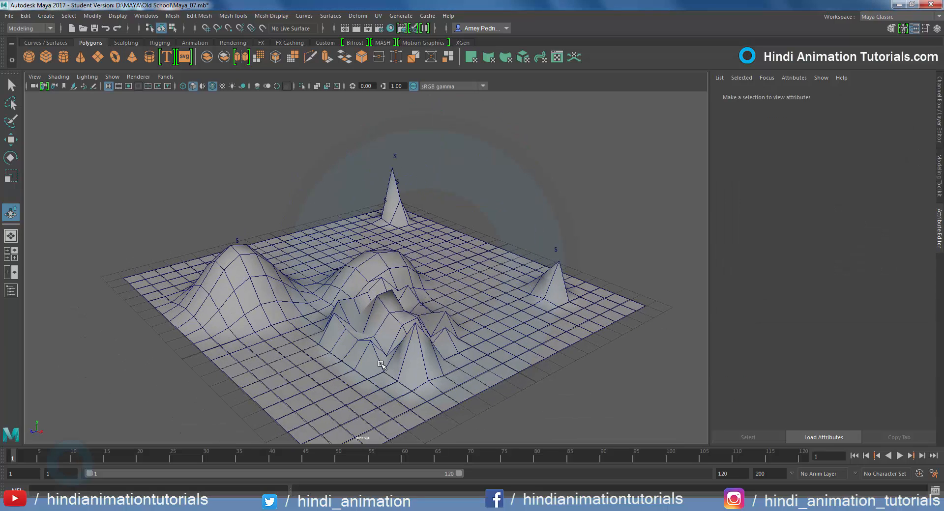
pyautogui.click(151, 19)
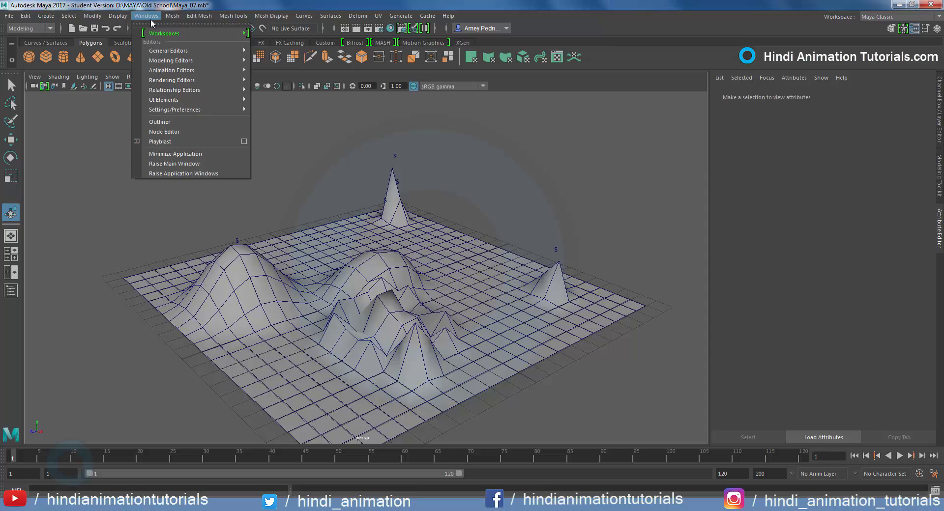
pyautogui.click(171, 119)
pyautogui.moveTo(196, 106); pyautogui.dragTo(98, 117)
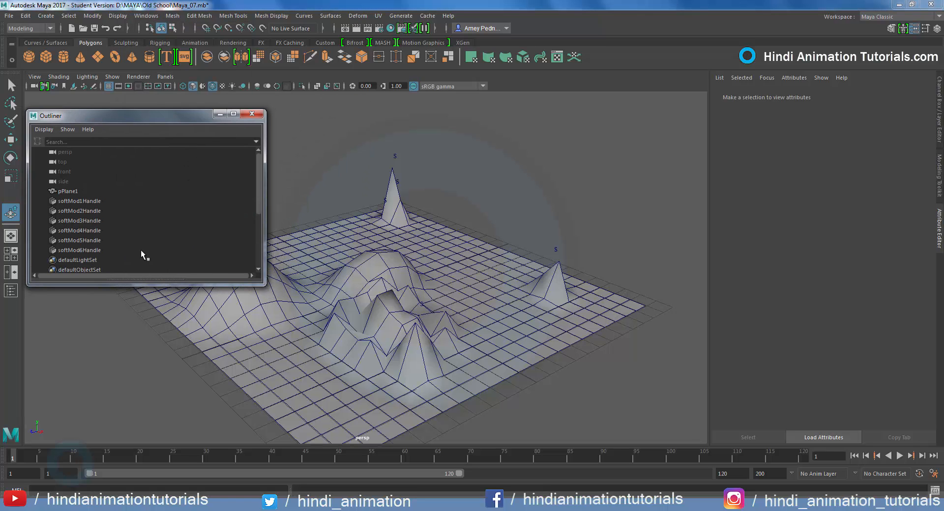
pyautogui.moveTo(259, 191)
pyautogui.mouseDown()
pyautogui.moveTo(258, 223)
pyautogui.moveTo(258, 207)
pyautogui.mouseUp()
pyautogui.moveTo(98, 173); pyautogui.dragTo(96, 213)
pyautogui.click(87, 172)
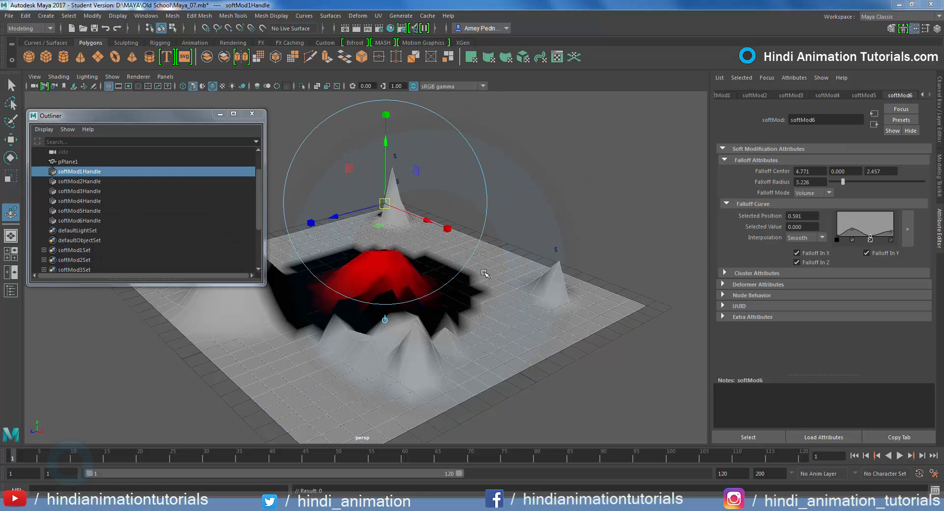
# Show the handle's channels and set the softMod1 Falloff Center X to about -0.516
pyautogui.click(941, 132)
pyautogui.click(836, 183)
pyautogui.click(876, 204)
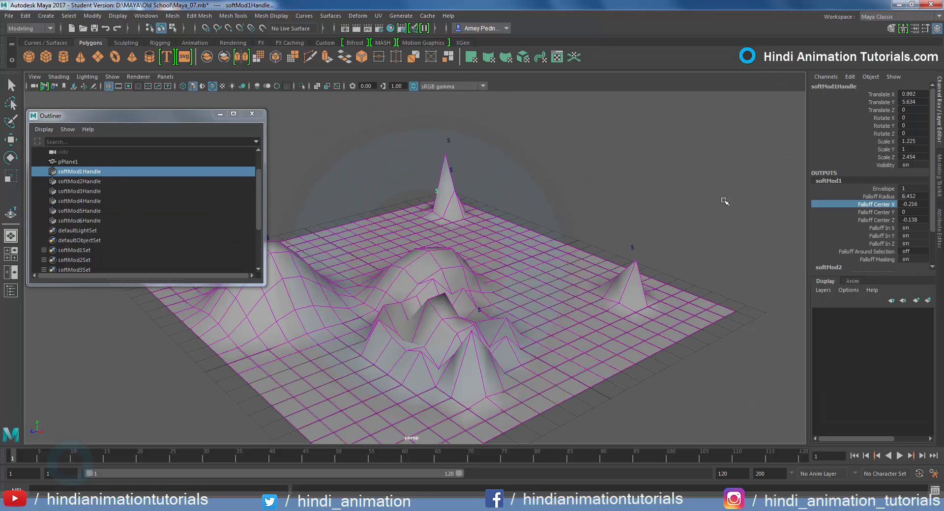
pyautogui.moveTo(725, 202)
pyautogui.mouseDown(button='middle')
pyautogui.moveTo(766, 200)
pyautogui.moveTo(723, 203)
pyautogui.moveTo(727, 210)
pyautogui.mouseUp(button='middle')
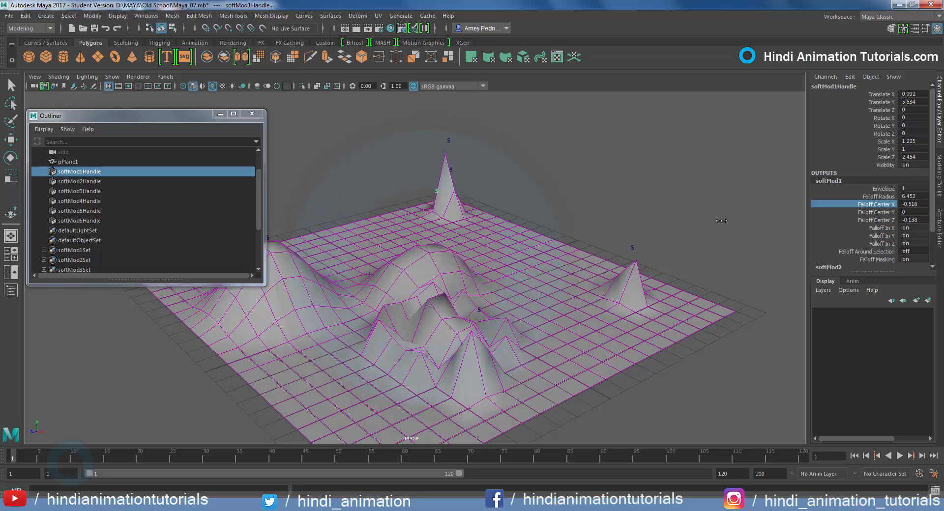
# Move the central handle up to about 10.648 in Y, rotate it about -142.315 in Z, shift it sideways, and deselect it
pyautogui.press('e')
pyautogui.press('w')
pyautogui.moveTo(493, 173); pyautogui.dragTo(435, 172)
pyautogui.press('e')
pyautogui.moveTo(484, 109); pyautogui.dragTo(455, 168)
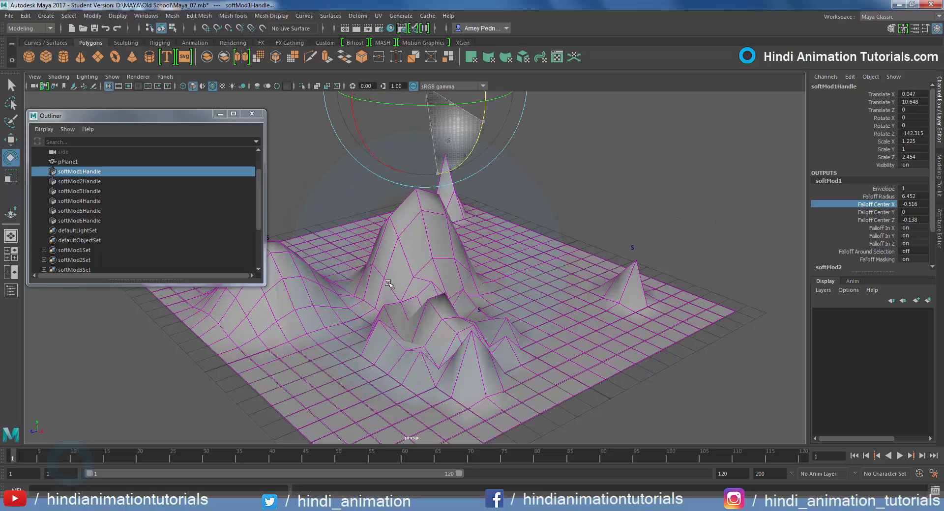
pyautogui.press('w')
pyautogui.moveTo(435, 101); pyautogui.dragTo(603, 103)
pyautogui.click(599, 209)
# Delete the construction history of the polygon plane, deselect it, and close the Outliner
pyautogui.keyDown('alt'); pyautogui.moveTo(599, 231); pyautogui.dragTo(557, 370); pyautogui.keyUp('alt')
pyautogui.scroll(-4, 557, 370)
pyautogui.click(407, 337)
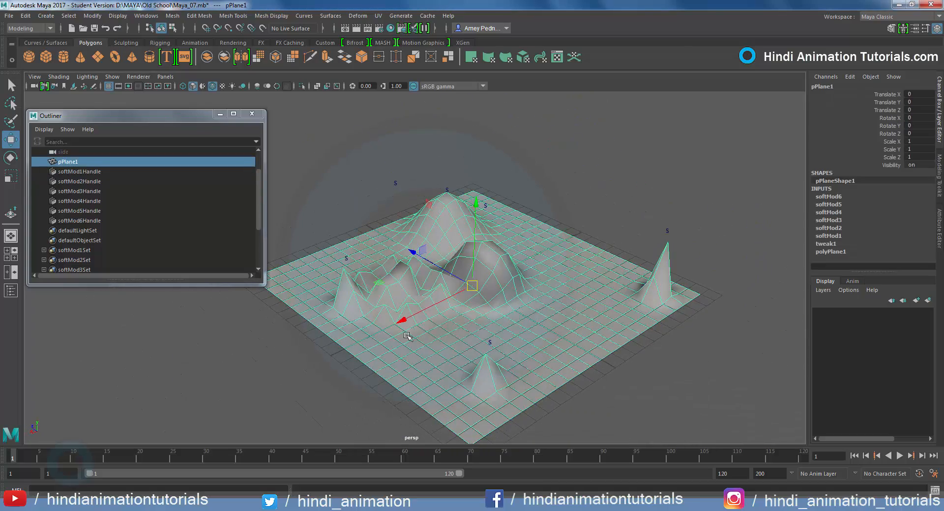
pyautogui.click(25, 16)
pyautogui.moveTo(112, 132)
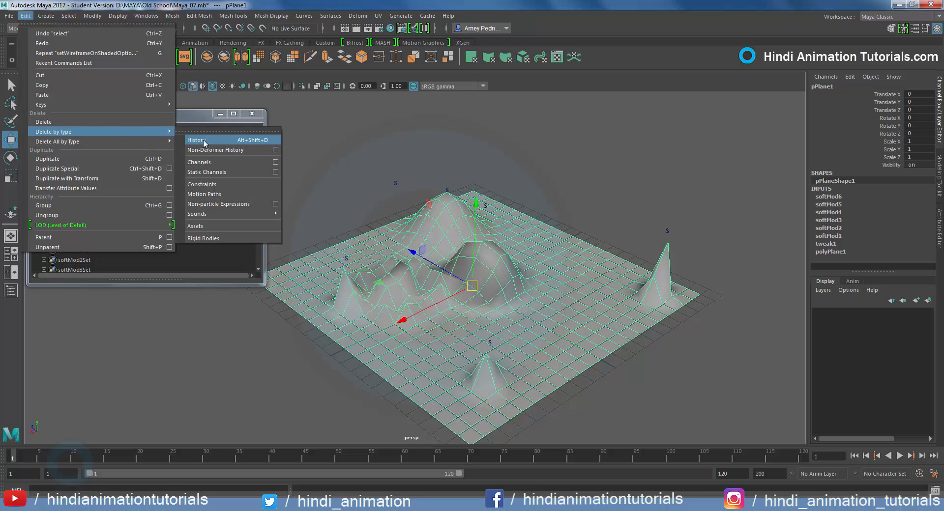
pyautogui.click(203, 142)
pyautogui.click(596, 179)
pyautogui.click(252, 113)
# Turn off Wireframe on Shaded display and select the sculpted plane
pyautogui.keyDown('alt'); pyautogui.moveTo(301, 267); pyautogui.dragTo(343, 266); pyautogui.keyUp('alt')
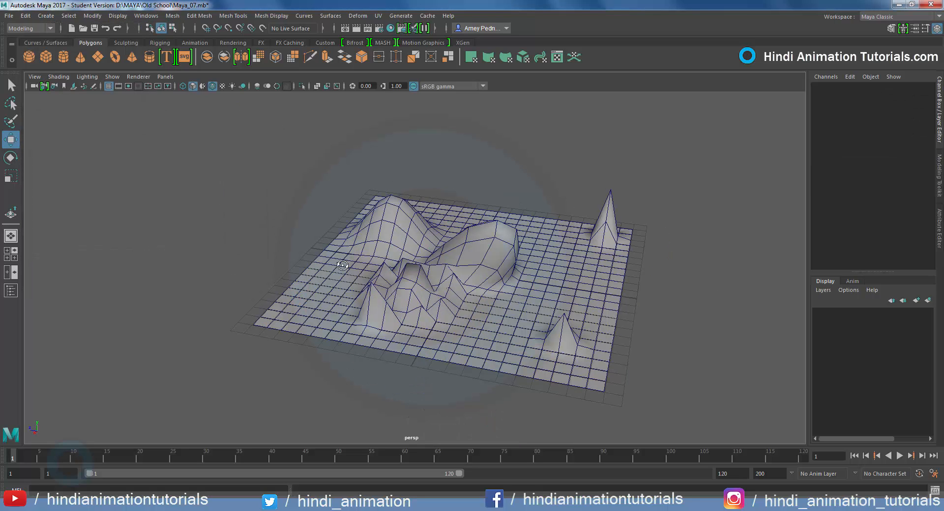
pyautogui.click(59, 77)
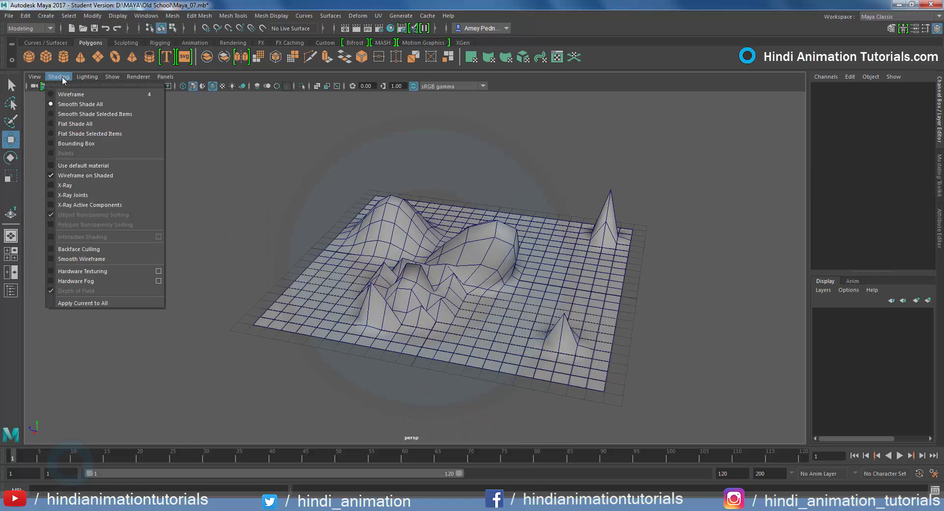
pyautogui.click(89, 177)
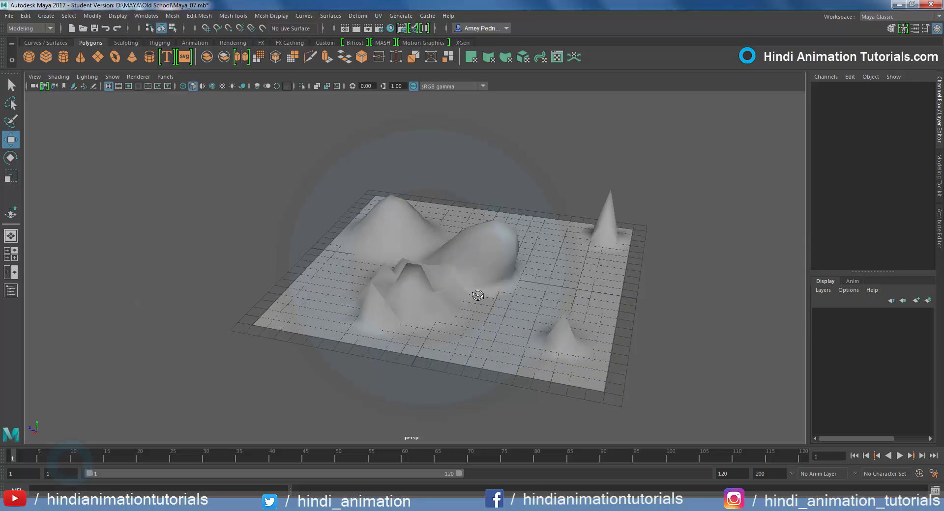
pyautogui.moveTo(477, 295)
pyautogui.keyDown('alt'); pyautogui.mouseDown()
pyautogui.moveTo(470, 293)
pyautogui.moveTo(493, 288)
pyautogui.mouseUp(); pyautogui.keyUp('alt')
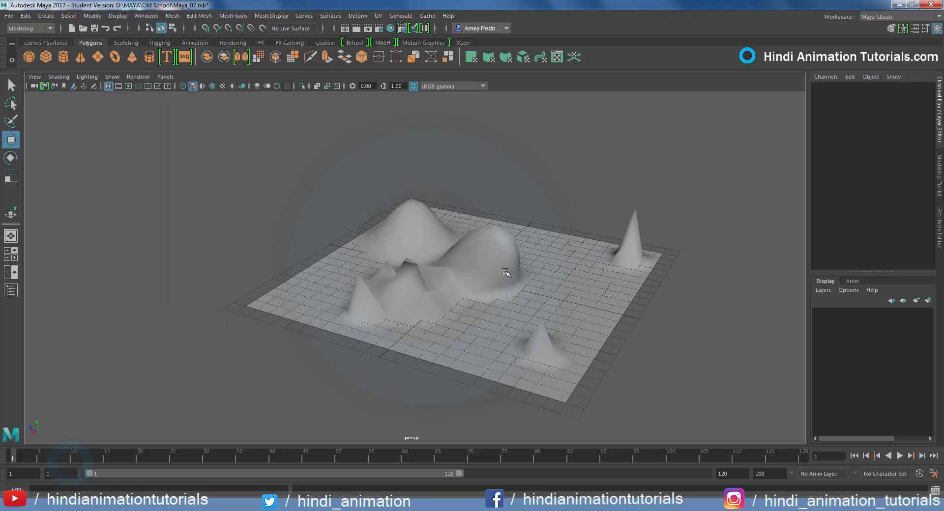
pyautogui.click(506, 273)
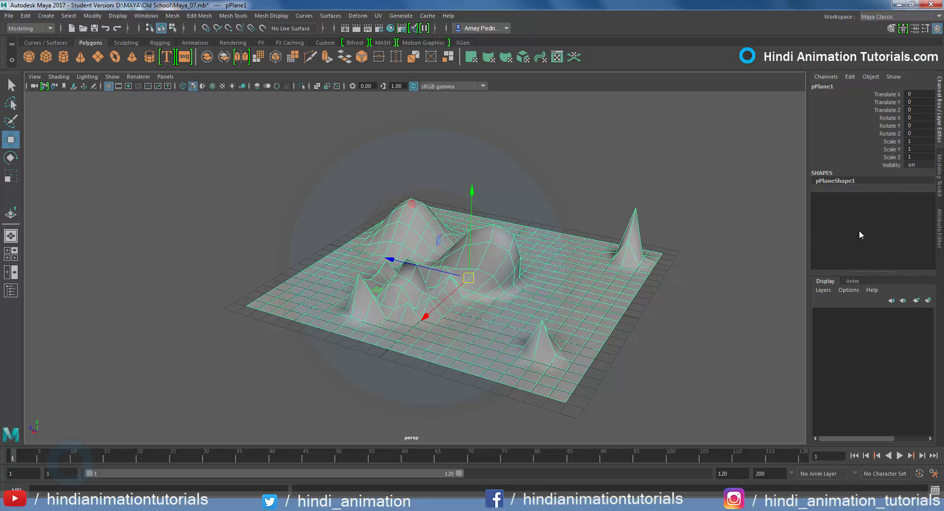